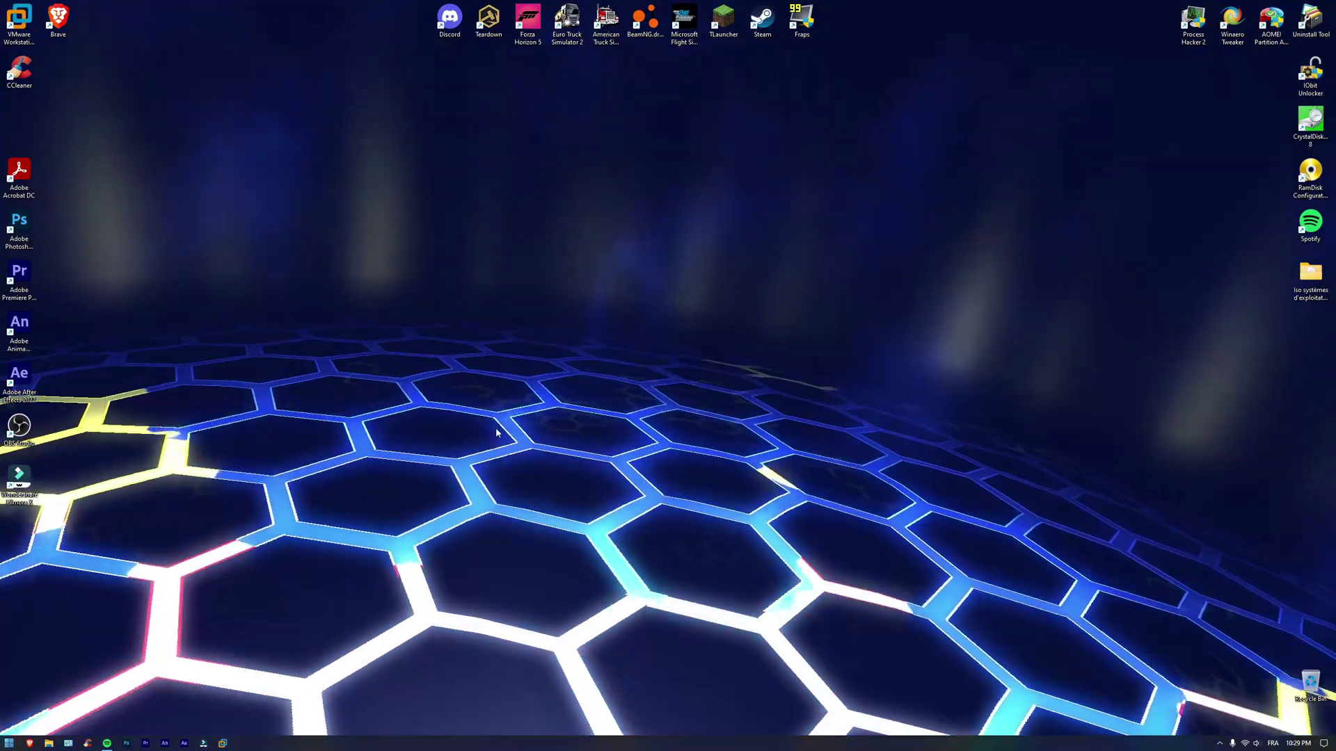
Step: Open xp.teknixstuff.com in Brave and download the Windows XP Mode installer to the Downloads folder as xp (1).exe
{"action": "left_click", "coordinate": [31, 743]}
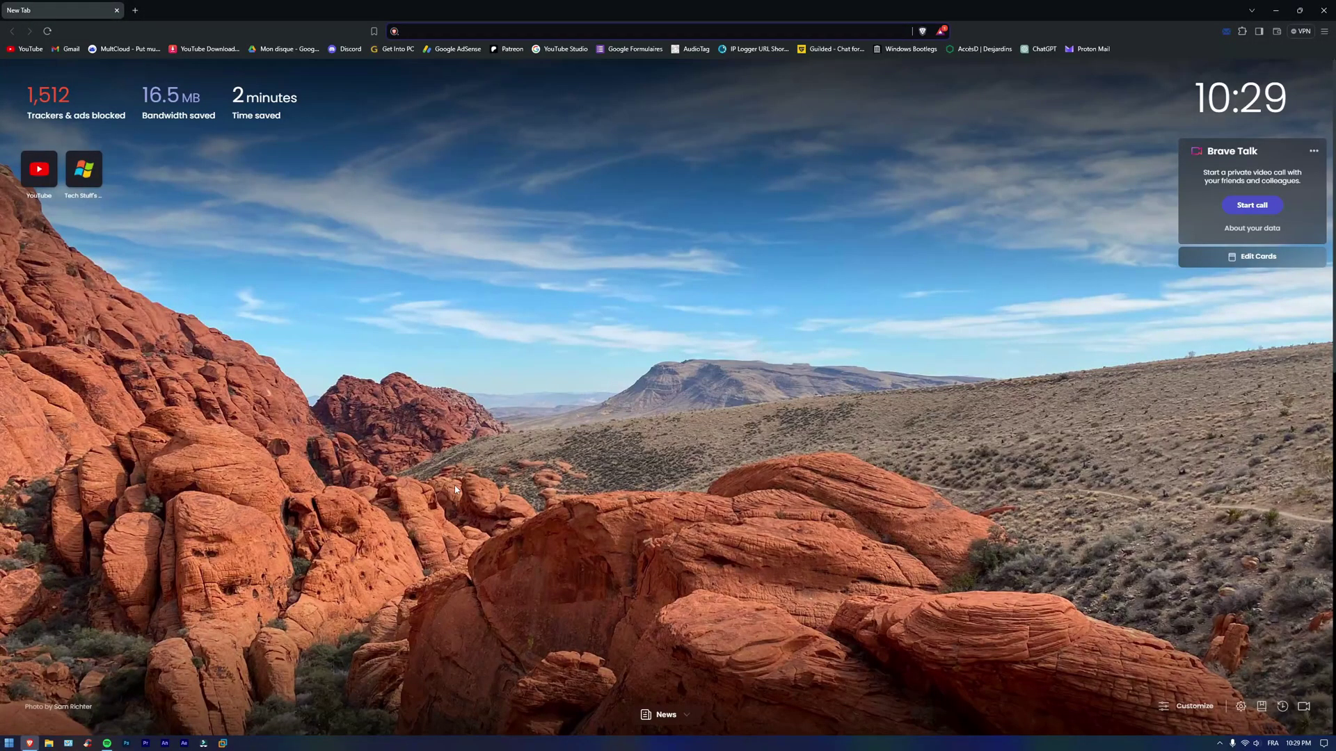
{"action": "type", "text": "x"}
{"action": "type", "text": "p.teknixs"}
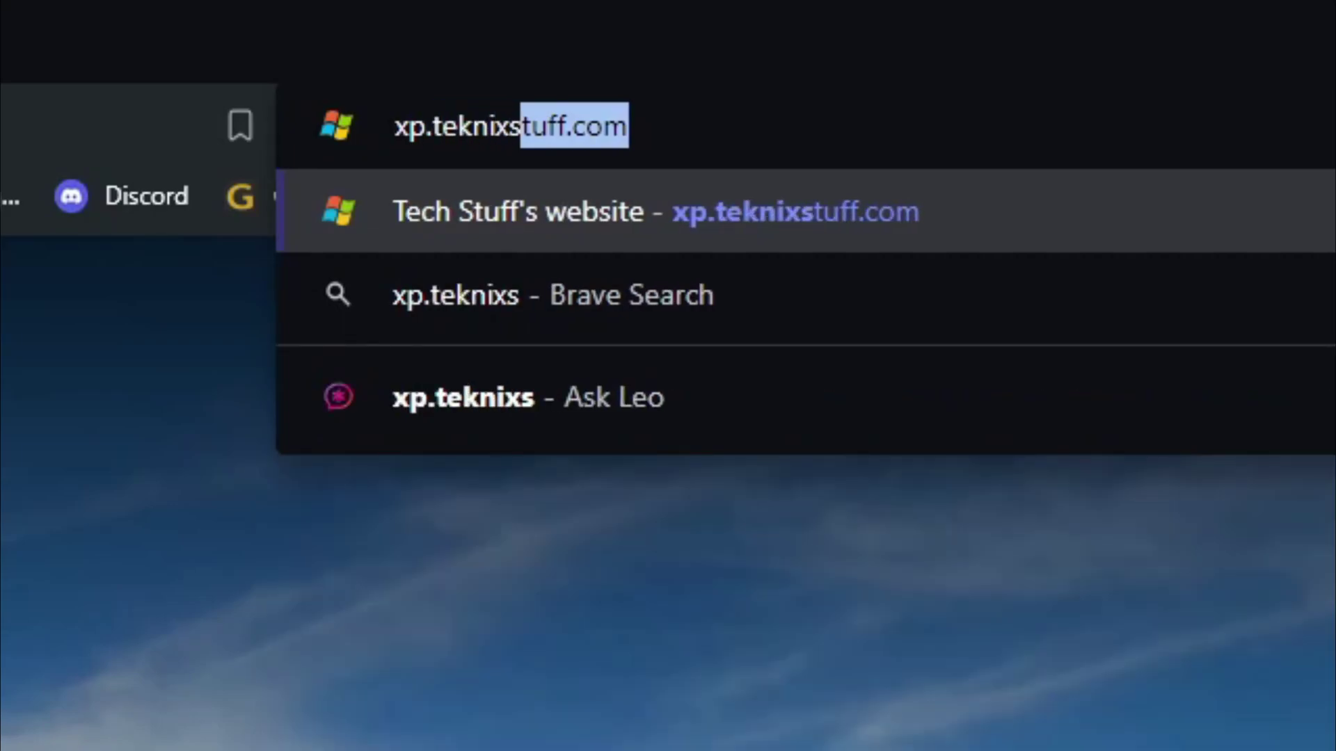
{"action": "type", "text": "tuff.co"}
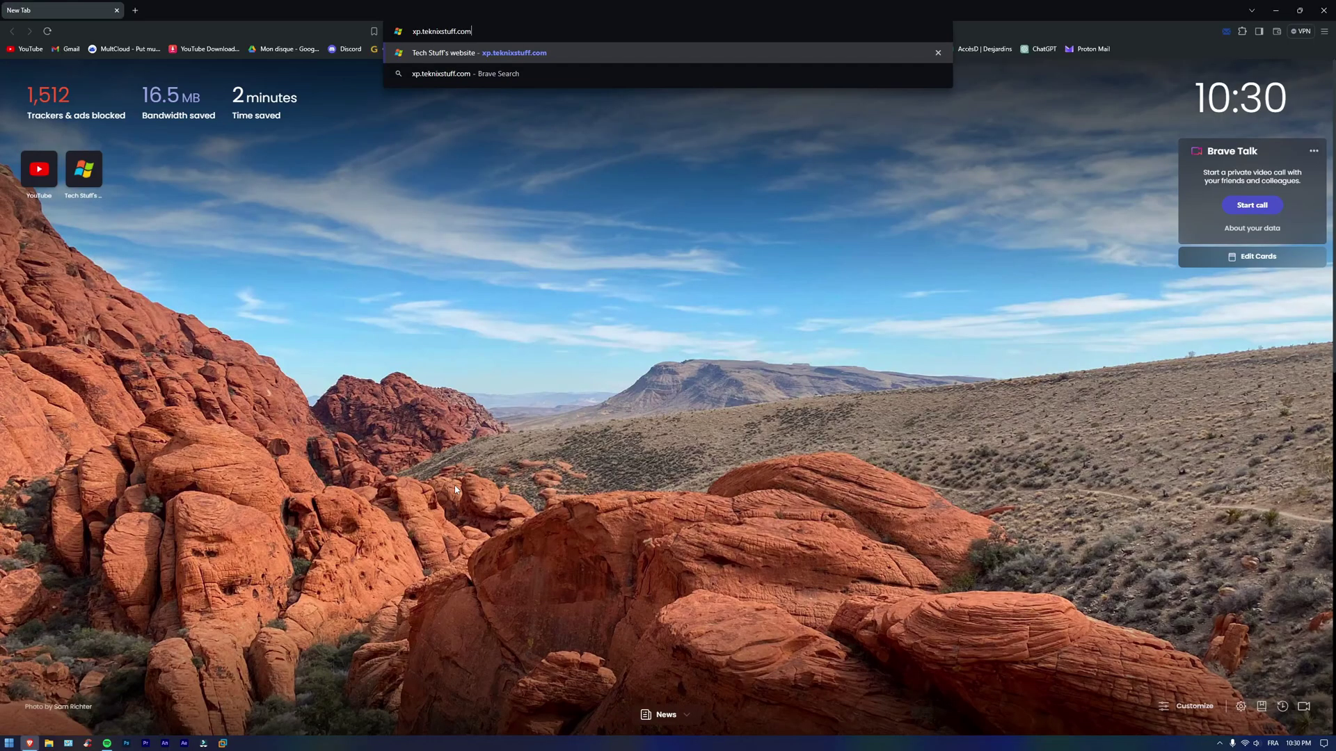
{"action": "type", "text": "m"}
{"action": "key", "text": "Return"}
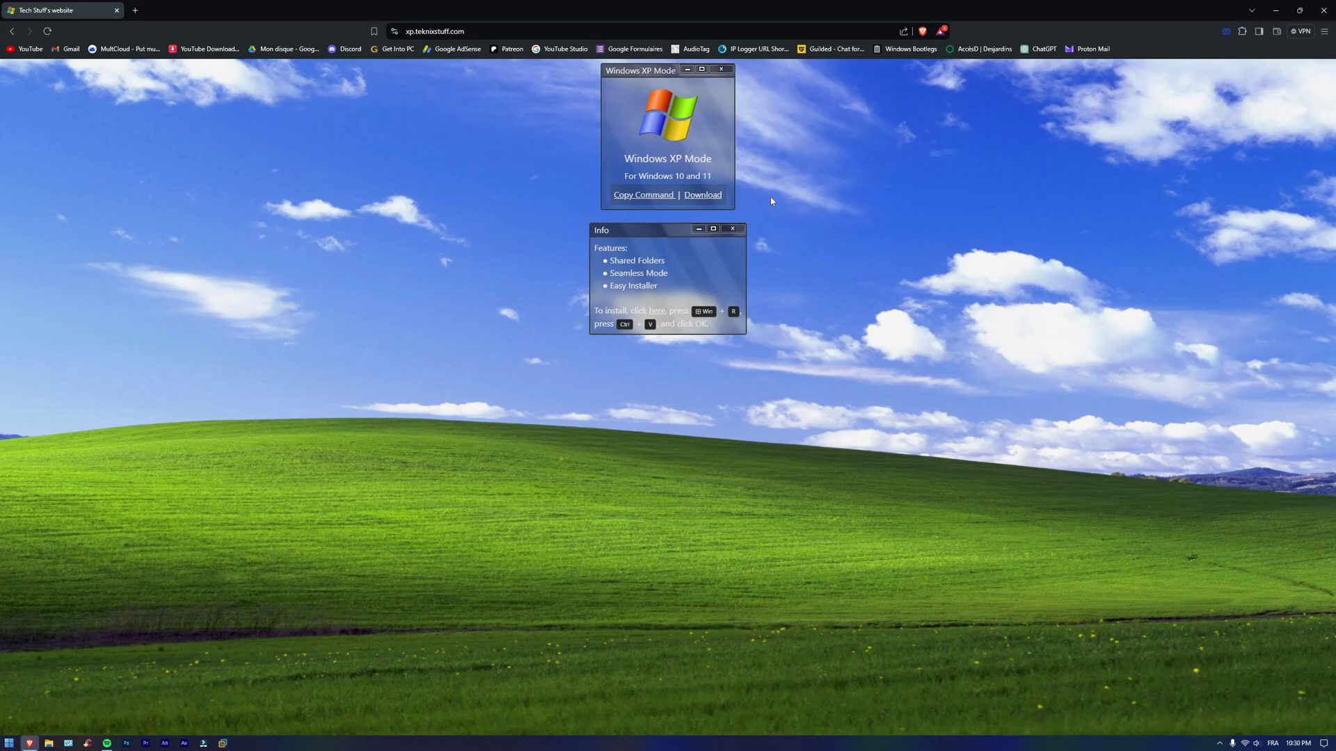
{"action": "left_click", "coordinate": [710, 197]}
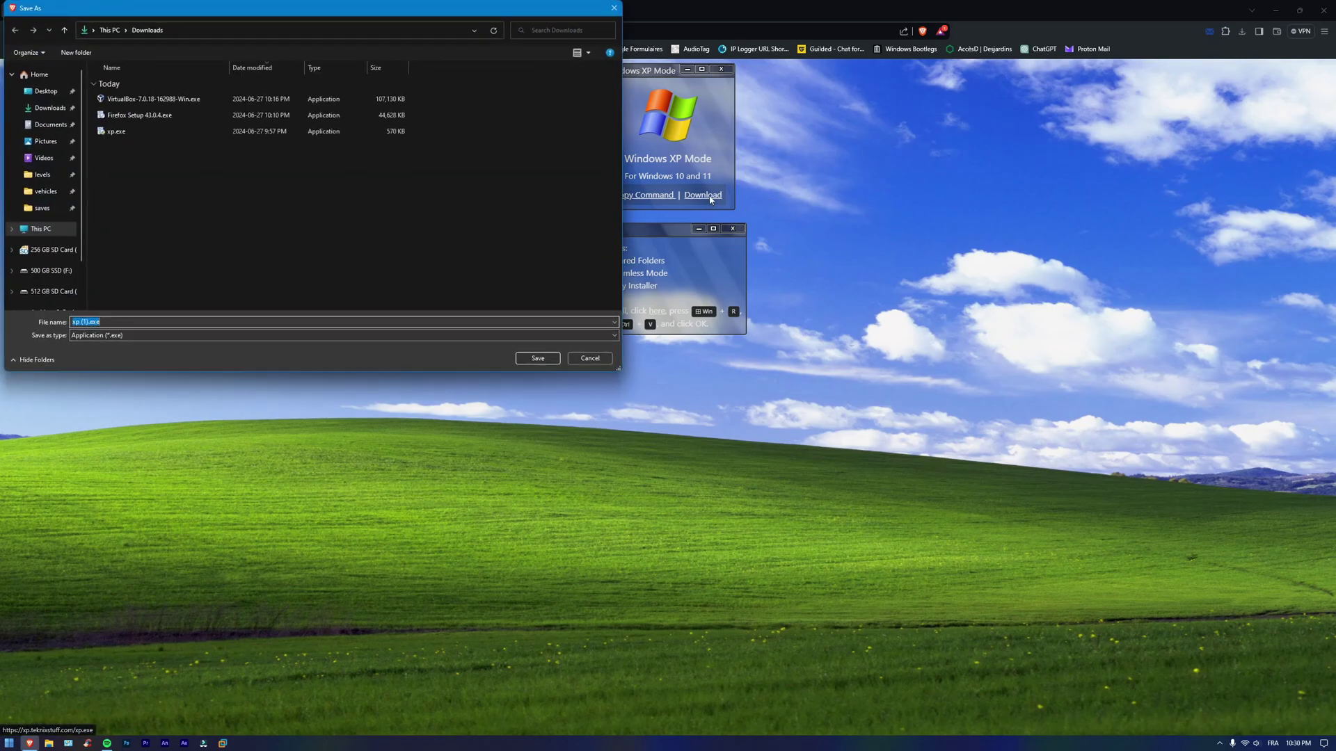
{"action": "left_click", "coordinate": [536, 359]}
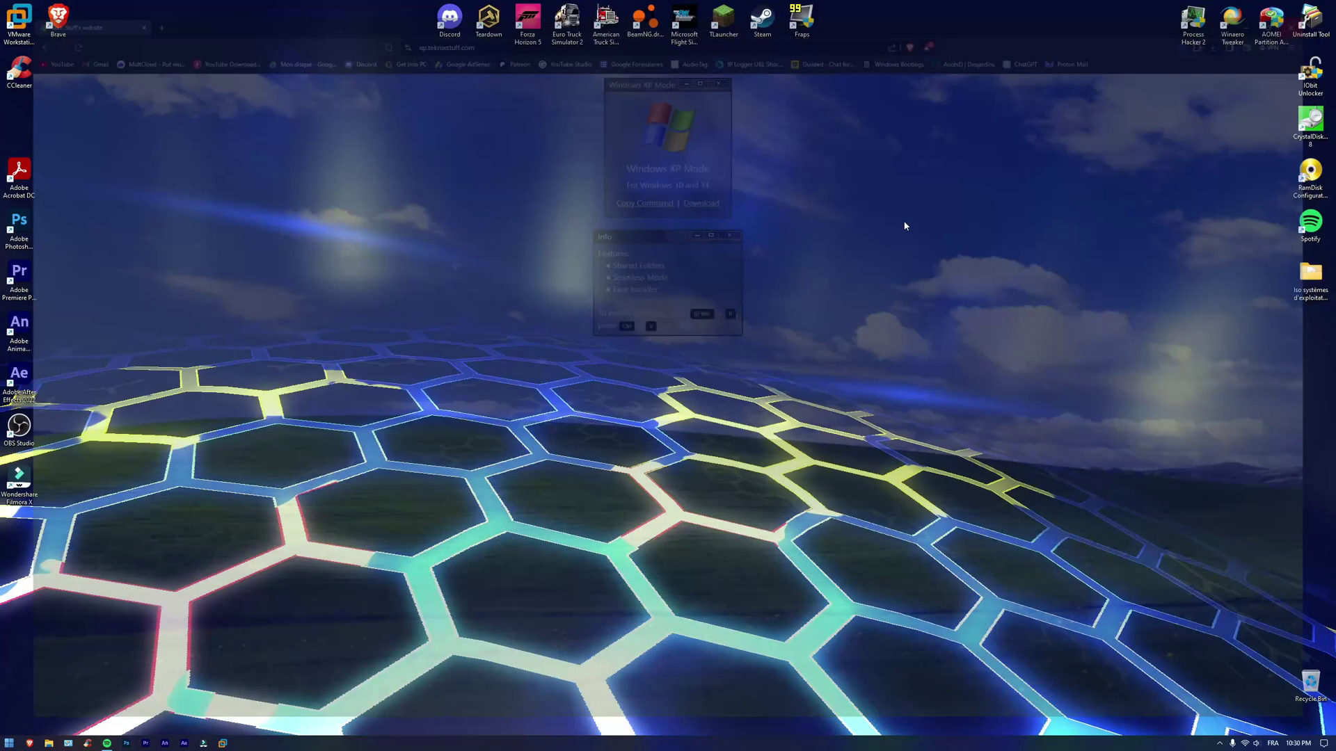
Step: Permanently delete the older VirtualBox, Firefox and xp.exe installers from the Downloads folder in File Explorer
{"action": "key", "text": "super+e"}
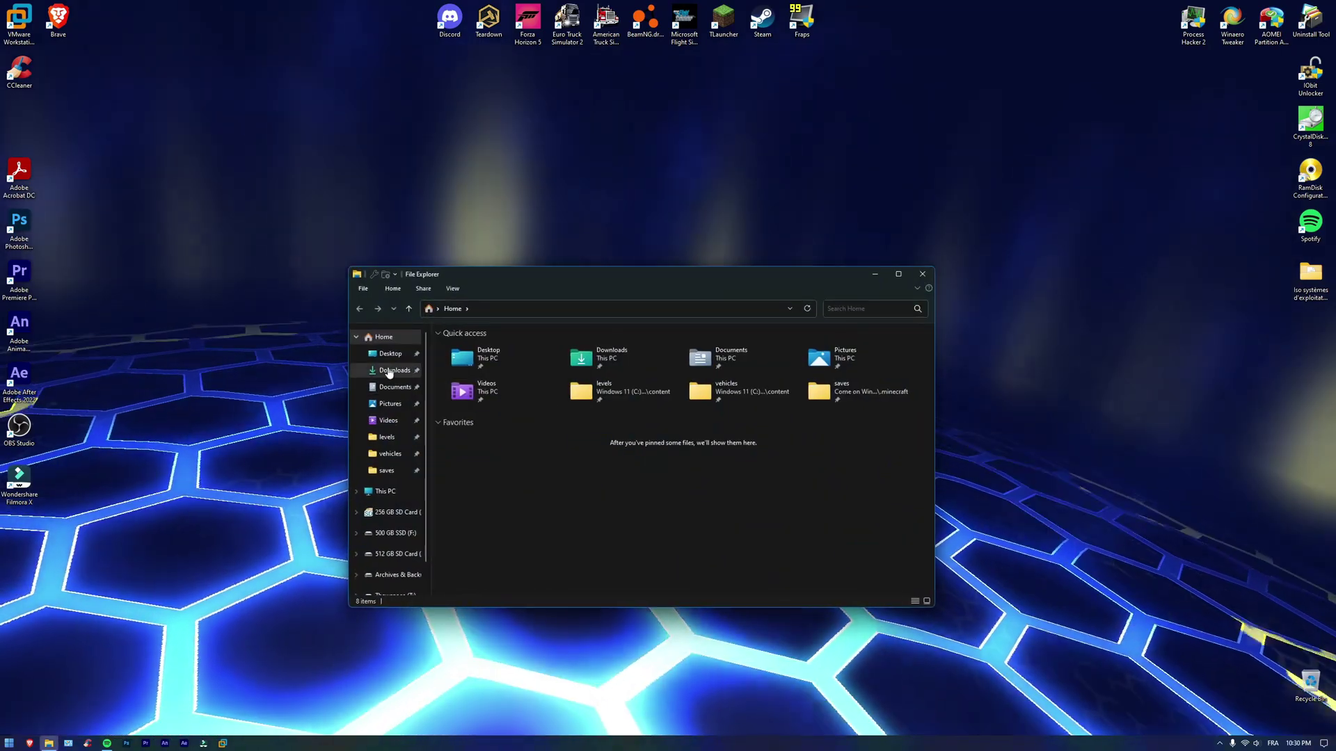
{"action": "left_click", "coordinate": [391, 370]}
{"action": "left_click_drag", "start_coordinate": [524, 436], "coordinate": [454, 383]}
{"action": "key", "text": "shift+Delete"}
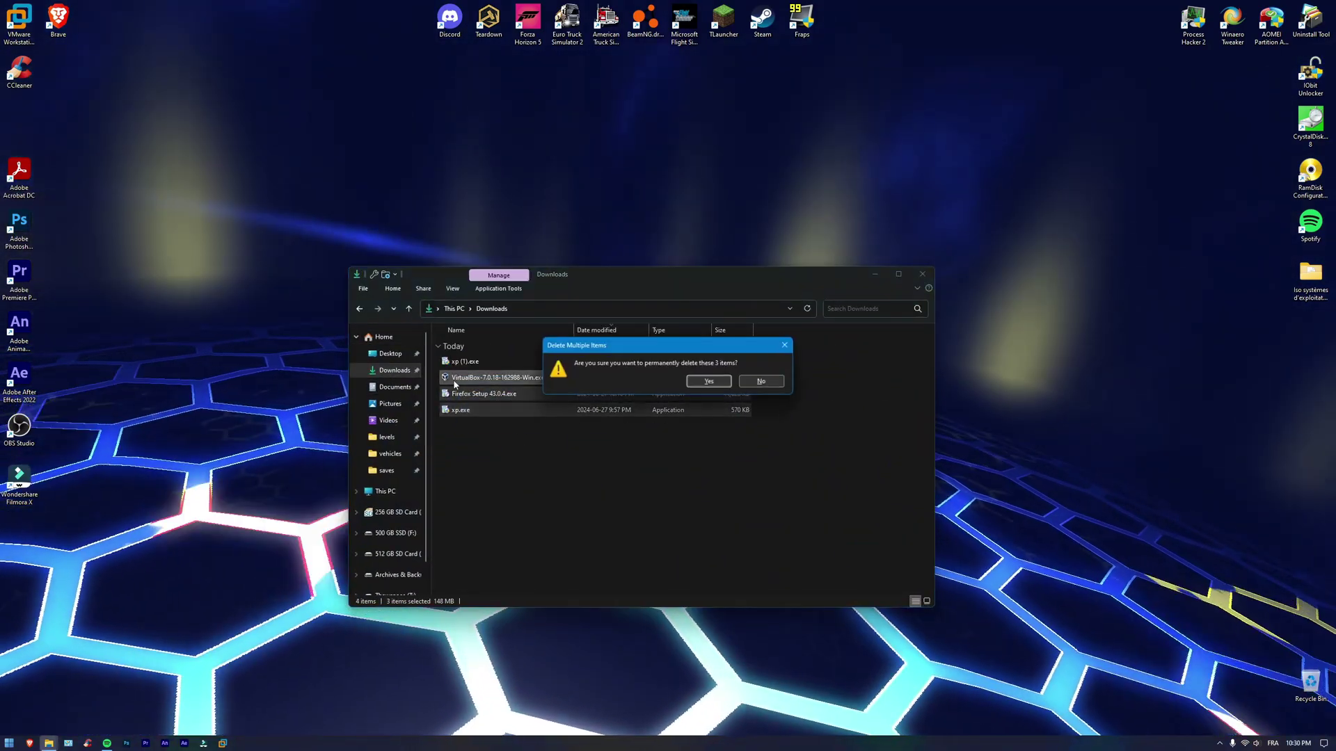
{"action": "key", "text": "Return"}
Step: Run xp (1).exe, install Windows XP Mode with a 10 GB disk size, and finish the setup
{"action": "double_click", "coordinate": [463, 362]}
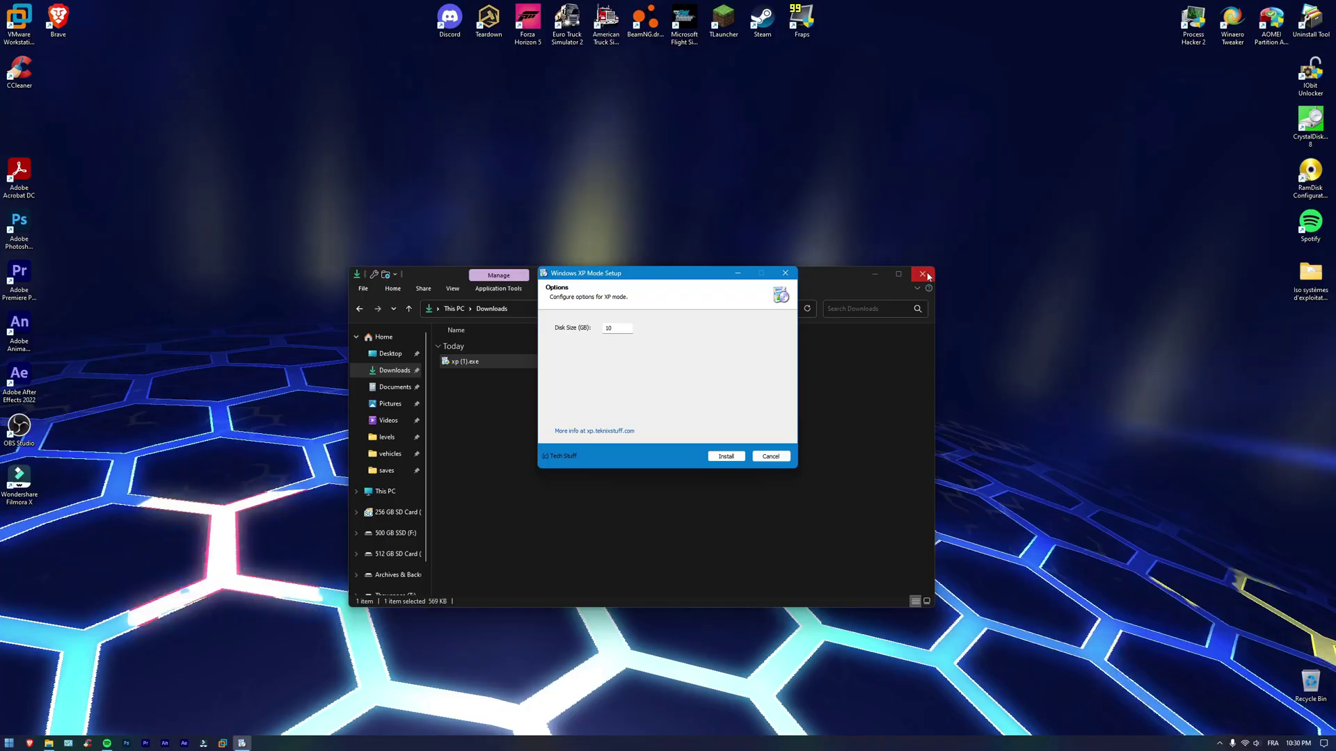
{"action": "left_click", "coordinate": [922, 270]}
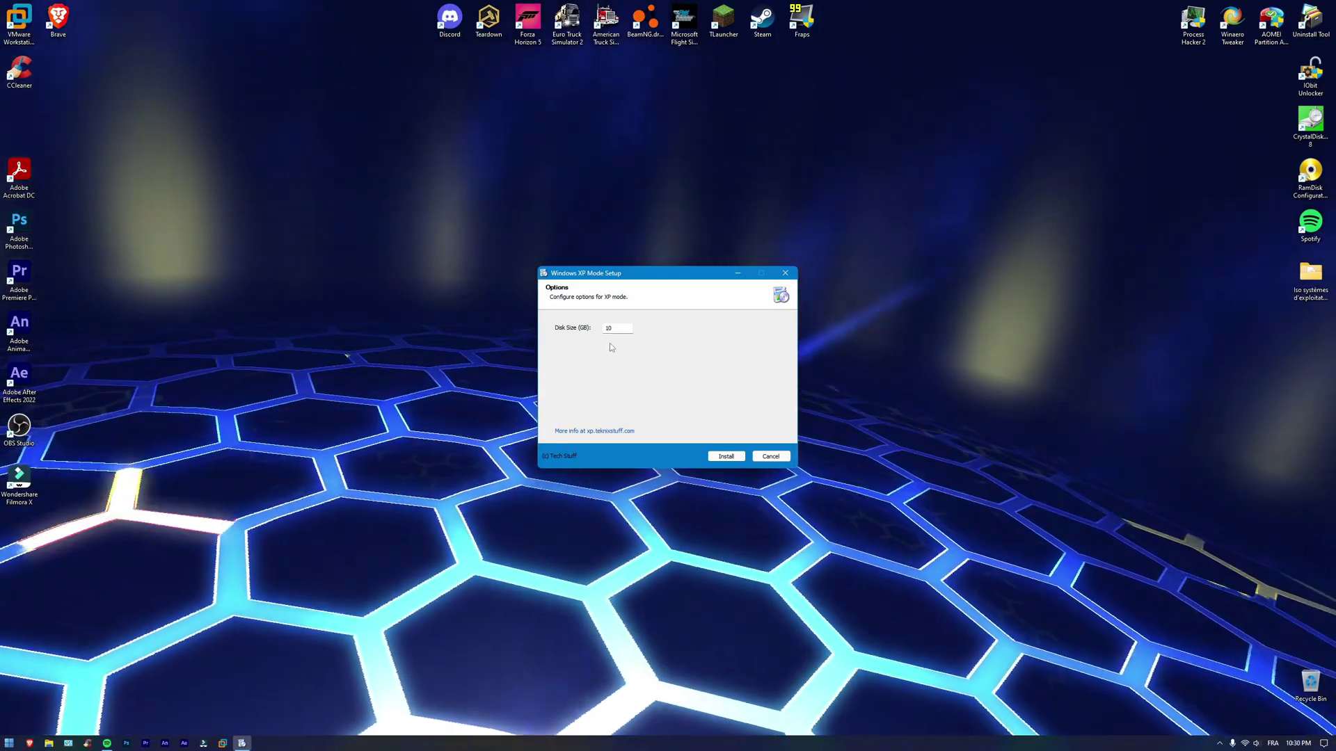
{"action": "left_click", "coordinate": [608, 328]}
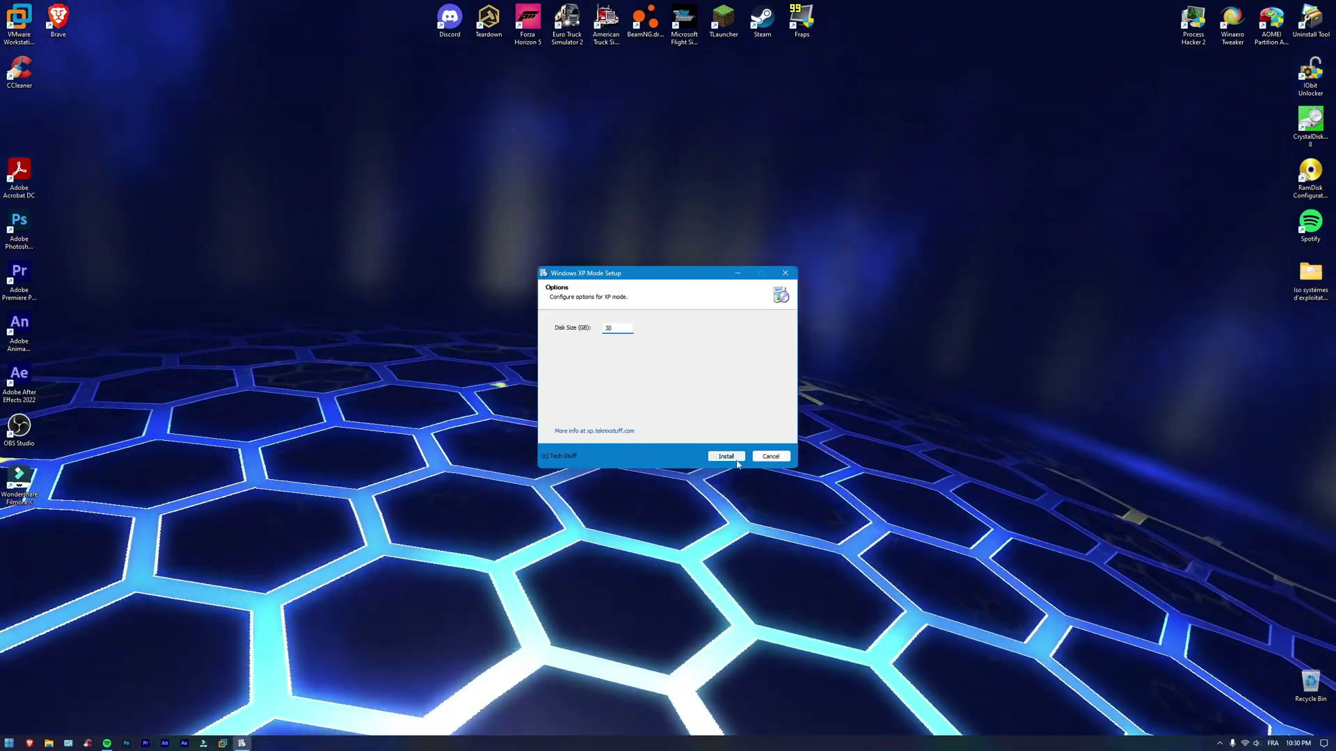
{"action": "left_click", "coordinate": [737, 460]}
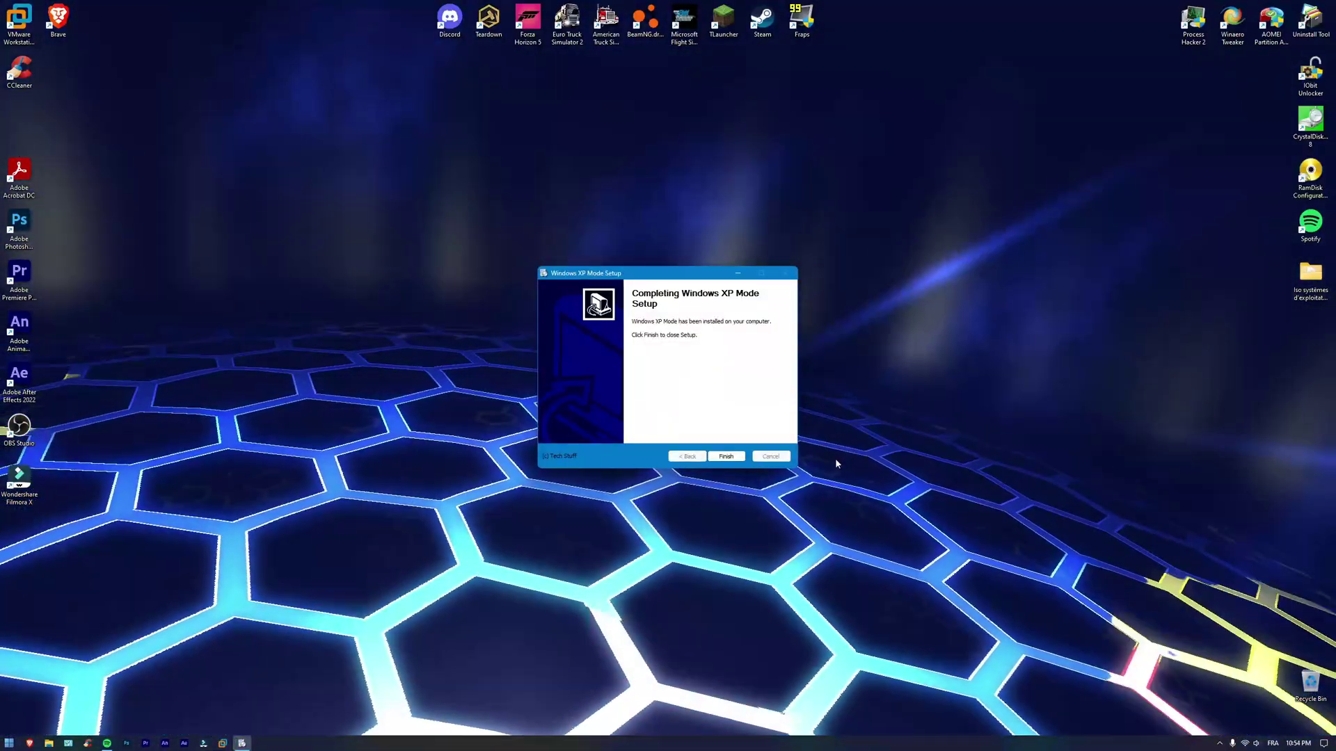
{"action": "left_click", "coordinate": [724, 456]}
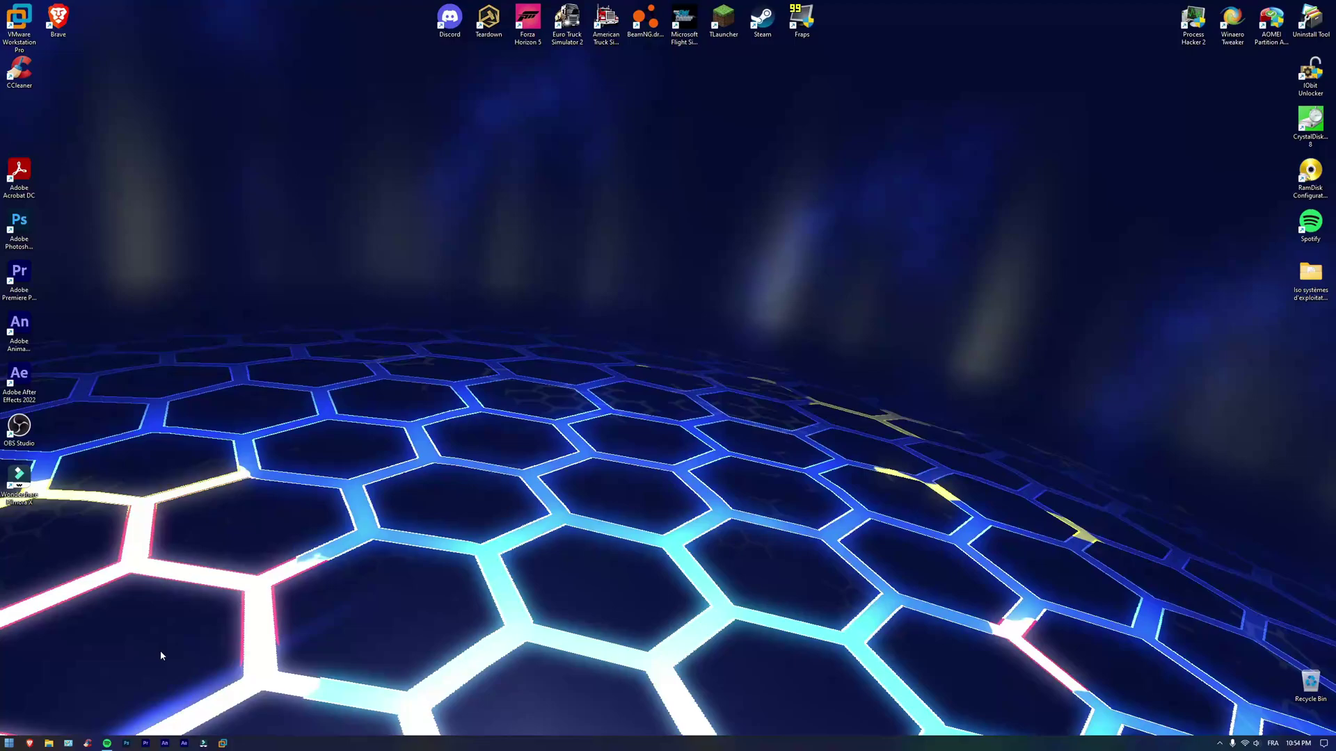
Step: Search the computer for "windows xp mode" and launch Windows XP Mode
{"action": "key", "text": "super"}
{"action": "type", "text": "win"}
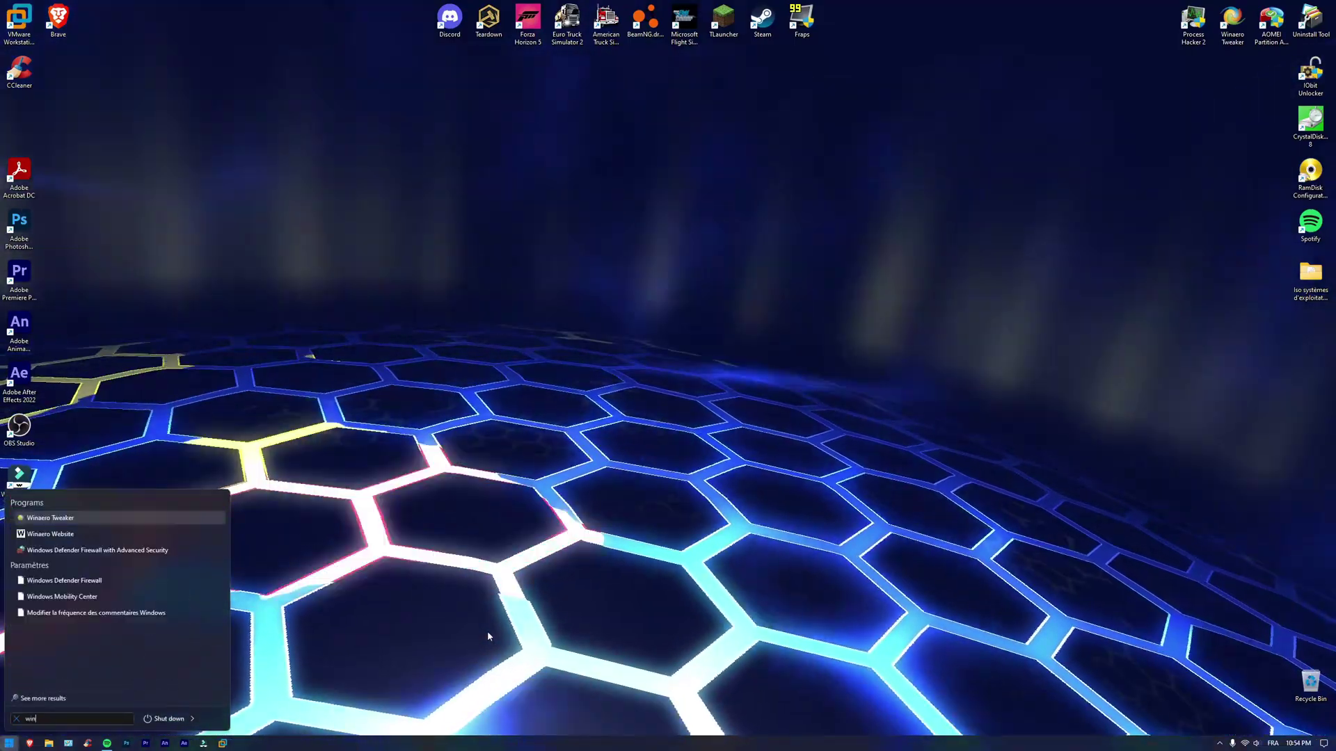
{"action": "type", "text": "dows xp"}
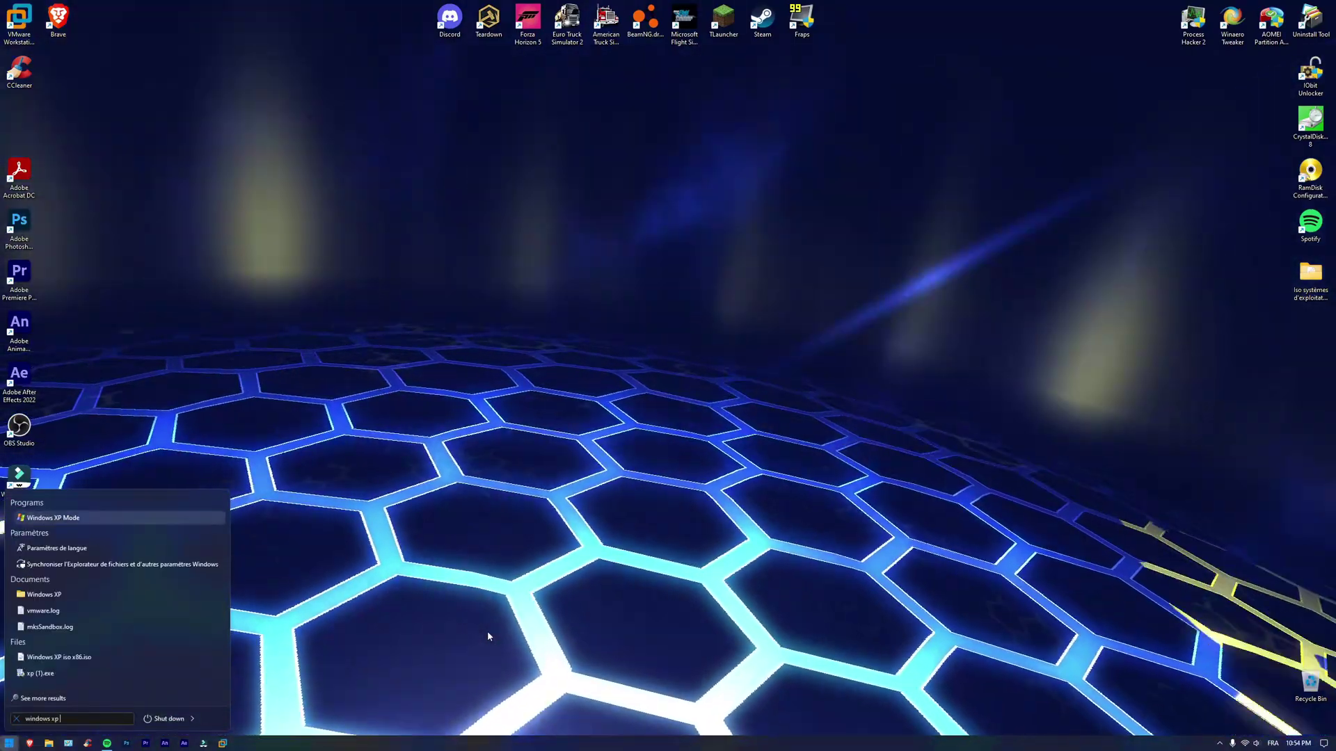
{"action": "type", "text": " mode"}
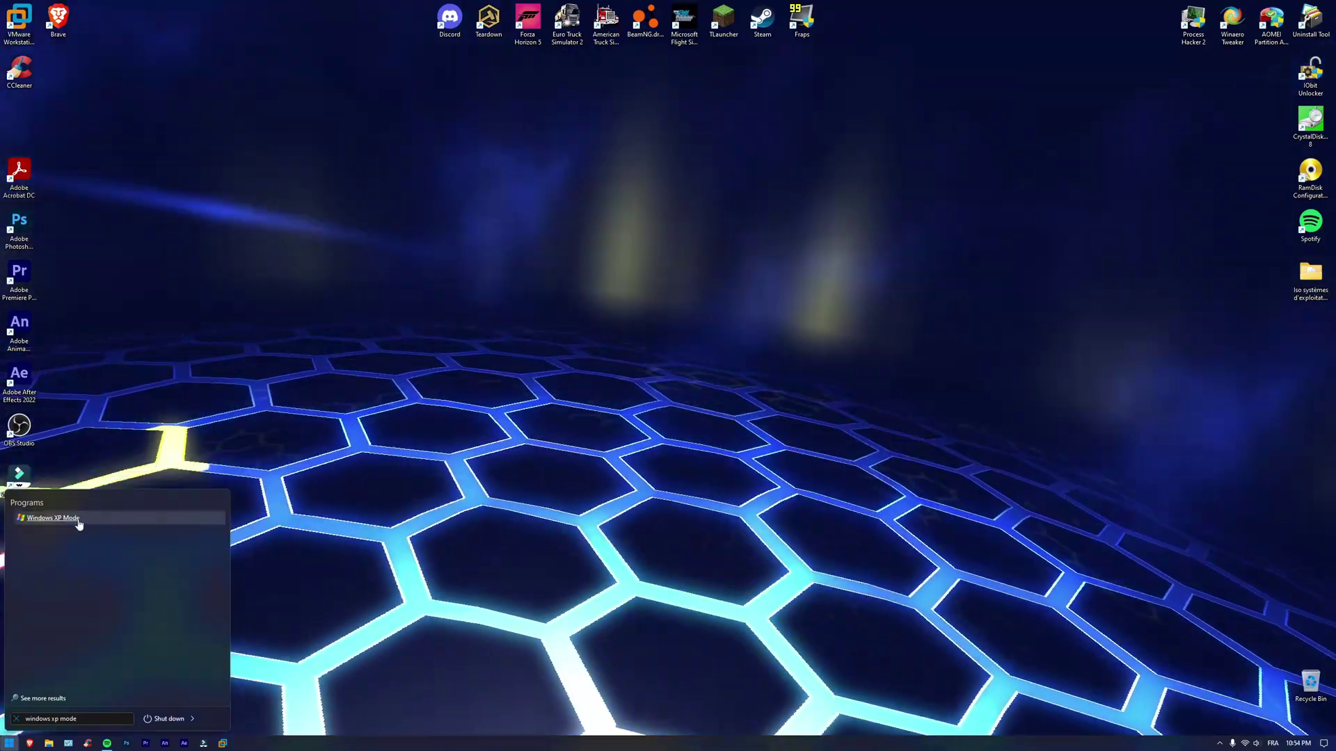
{"action": "left_click", "coordinate": [79, 522]}
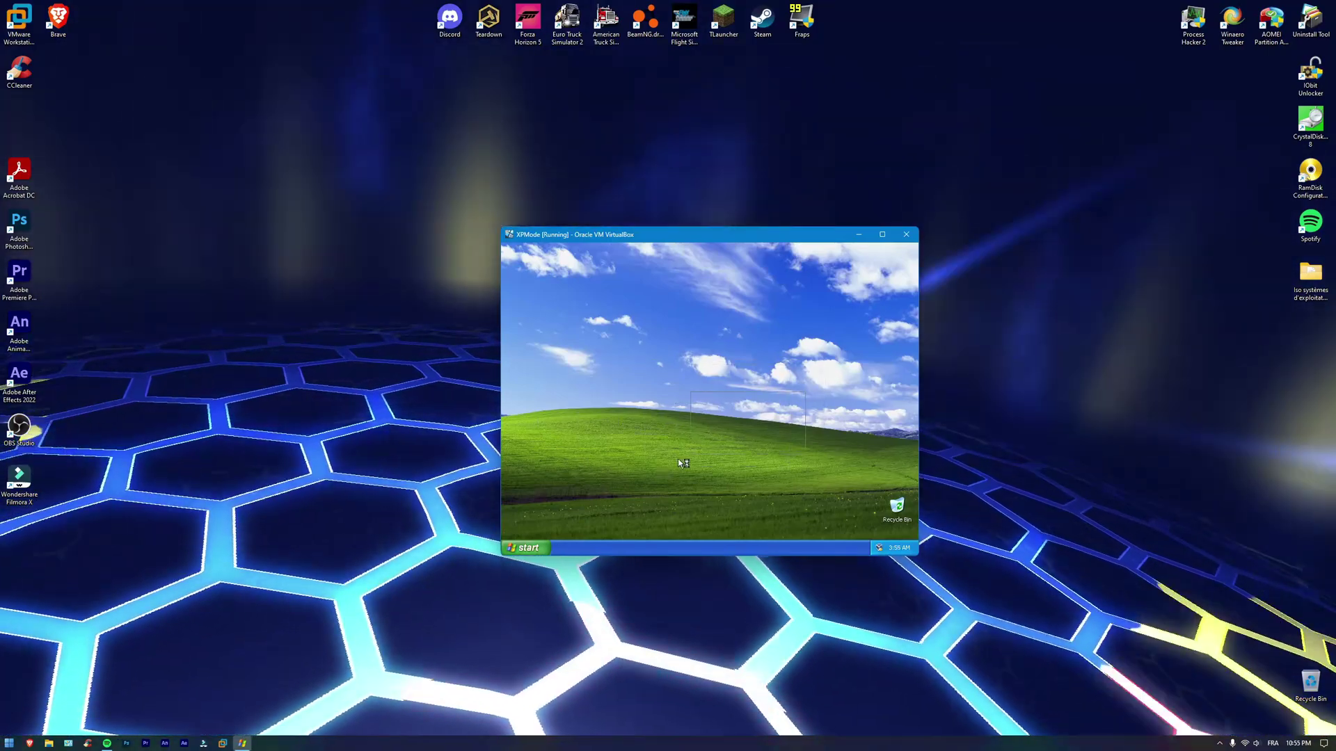
Step: Run winver inside the XP virtual machine to check its Windows version
{"action": "key", "text": "super+r"}
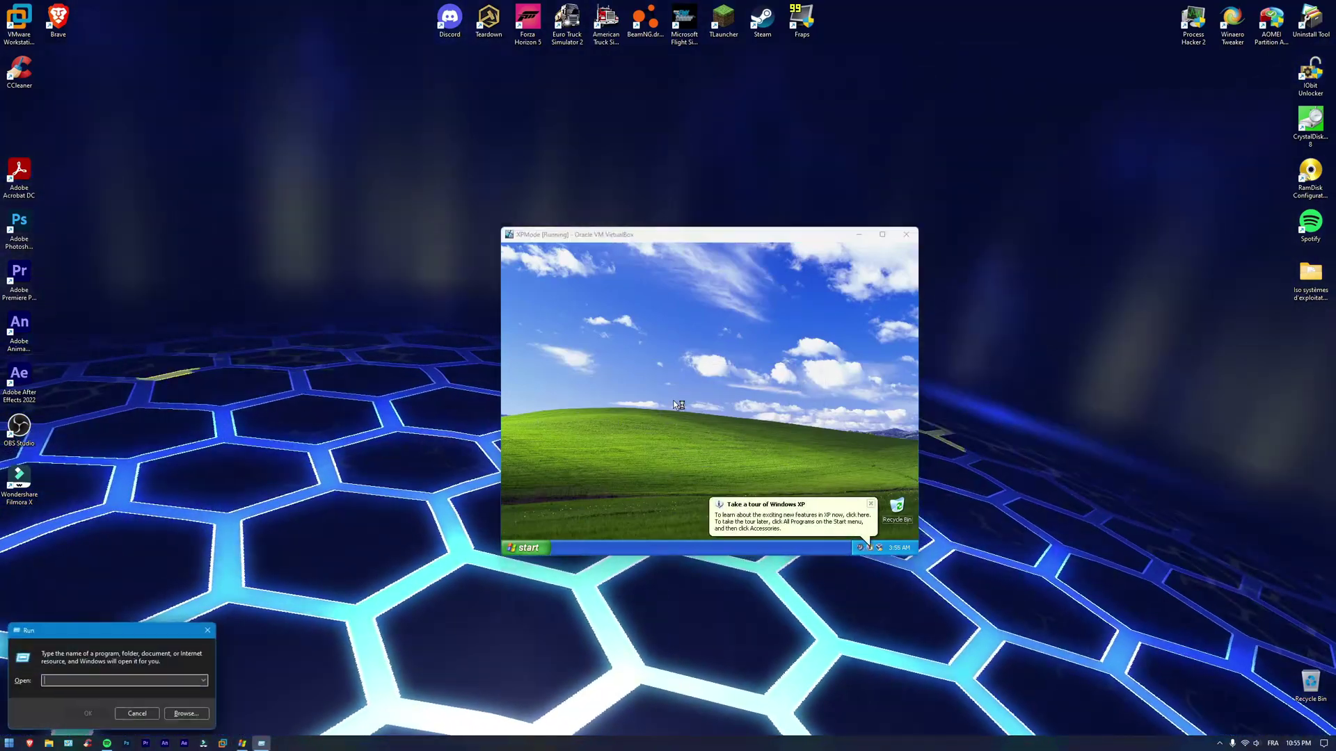
{"action": "left_click", "coordinate": [207, 630]}
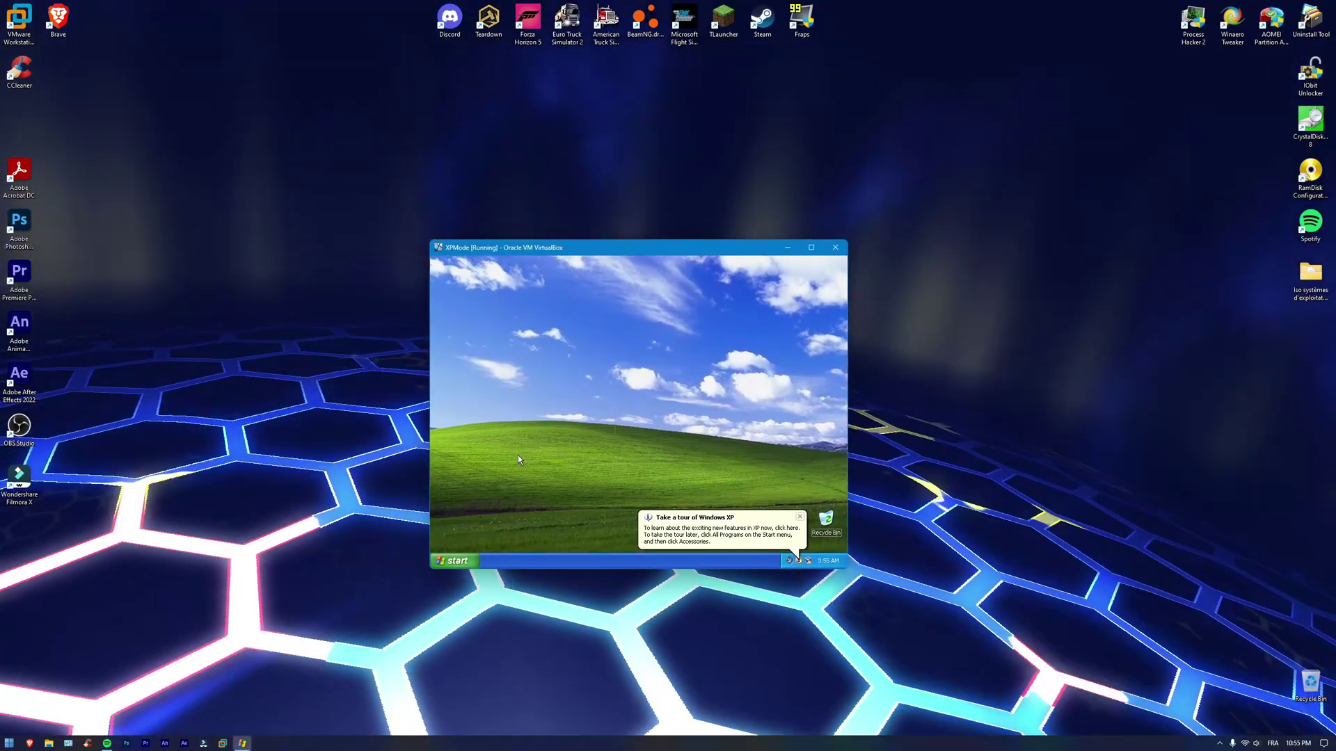
{"action": "key", "text": "super+r"}
{"action": "type", "text": "win"}
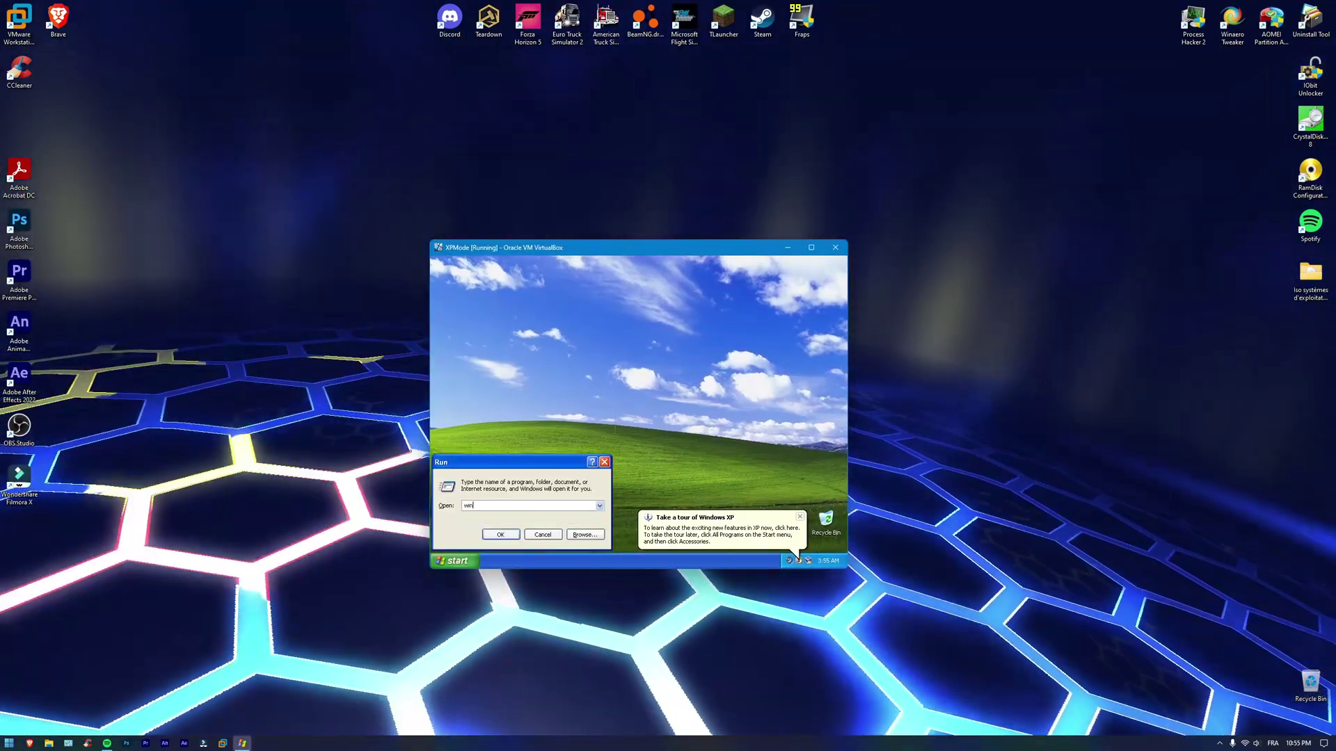
{"action": "type", "text": "ver"}
{"action": "key", "text": "Return"}
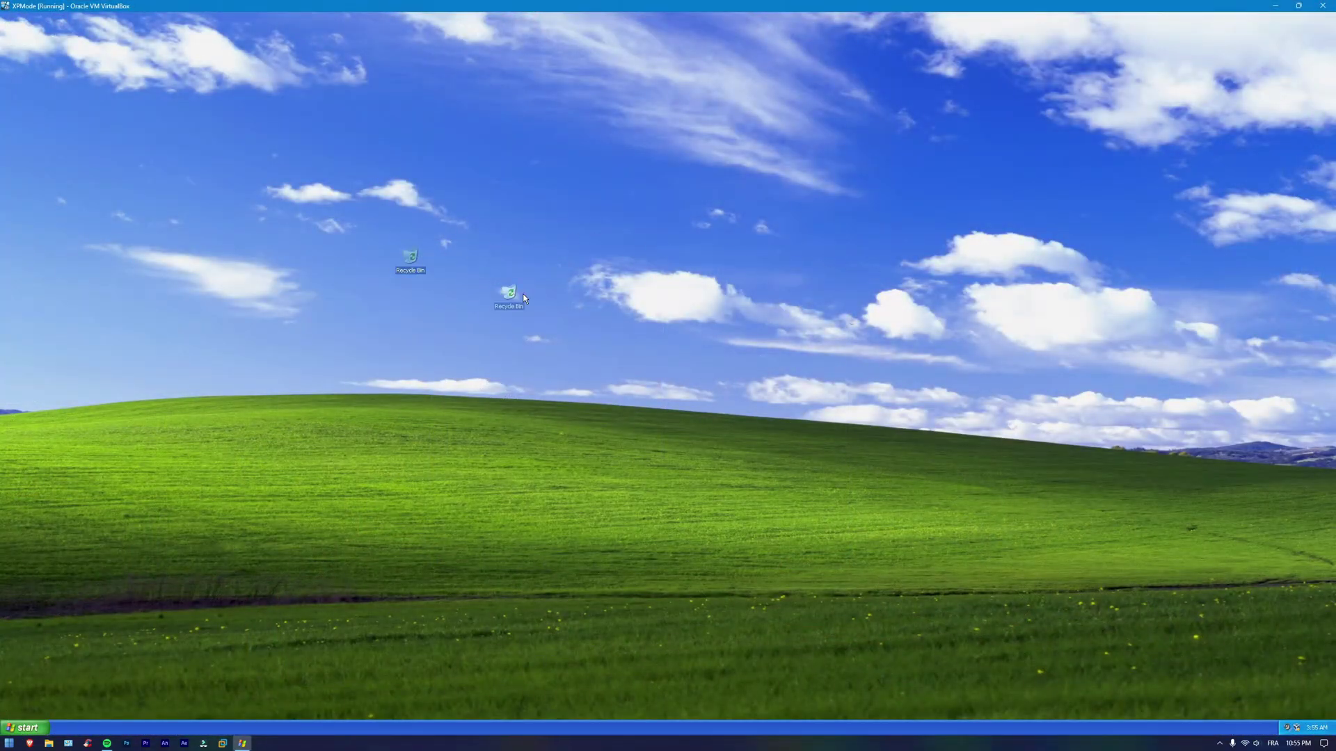
Step: Open the virtual machine's Control Panel and look through the Printers and Other Hardware category
{"action": "left_click", "coordinate": [23, 728]}
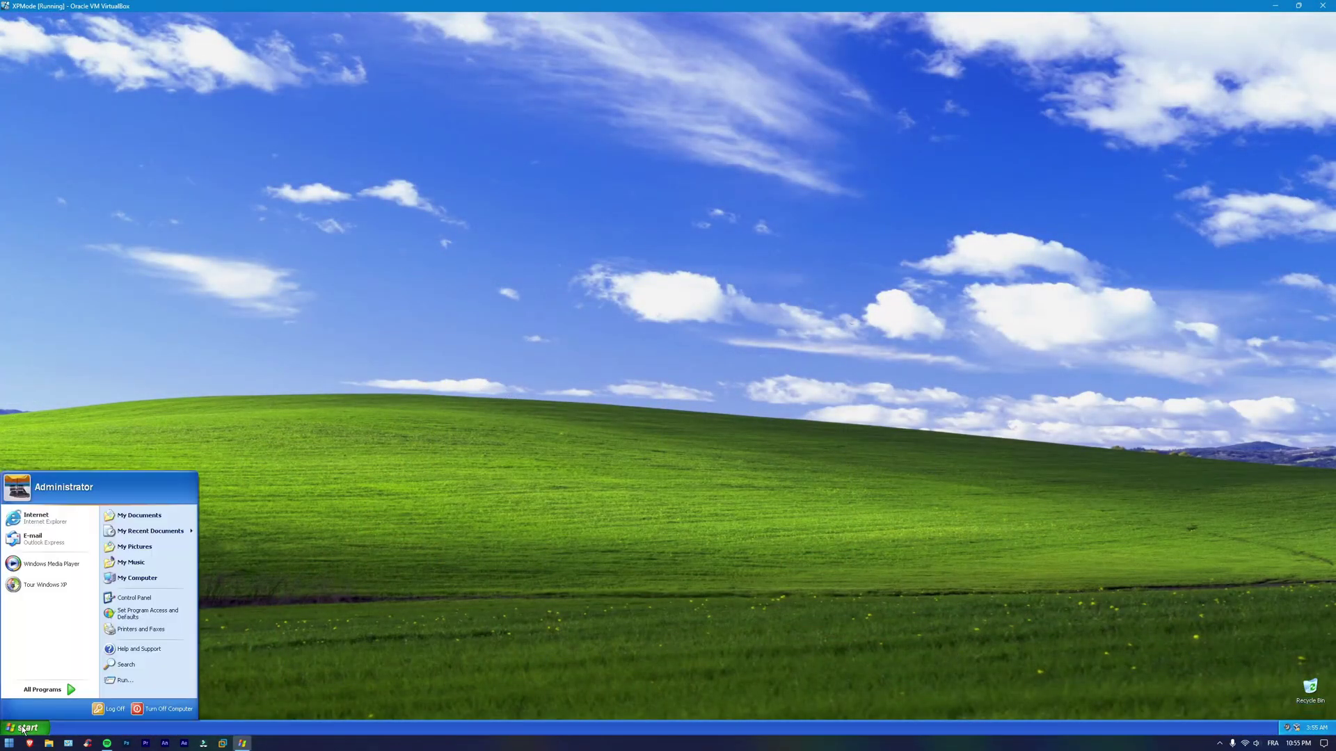
{"action": "left_click", "coordinate": [135, 603]}
{"action": "left_click_drag", "start_coordinate": [218, 60], "coordinate": [713, 208]}
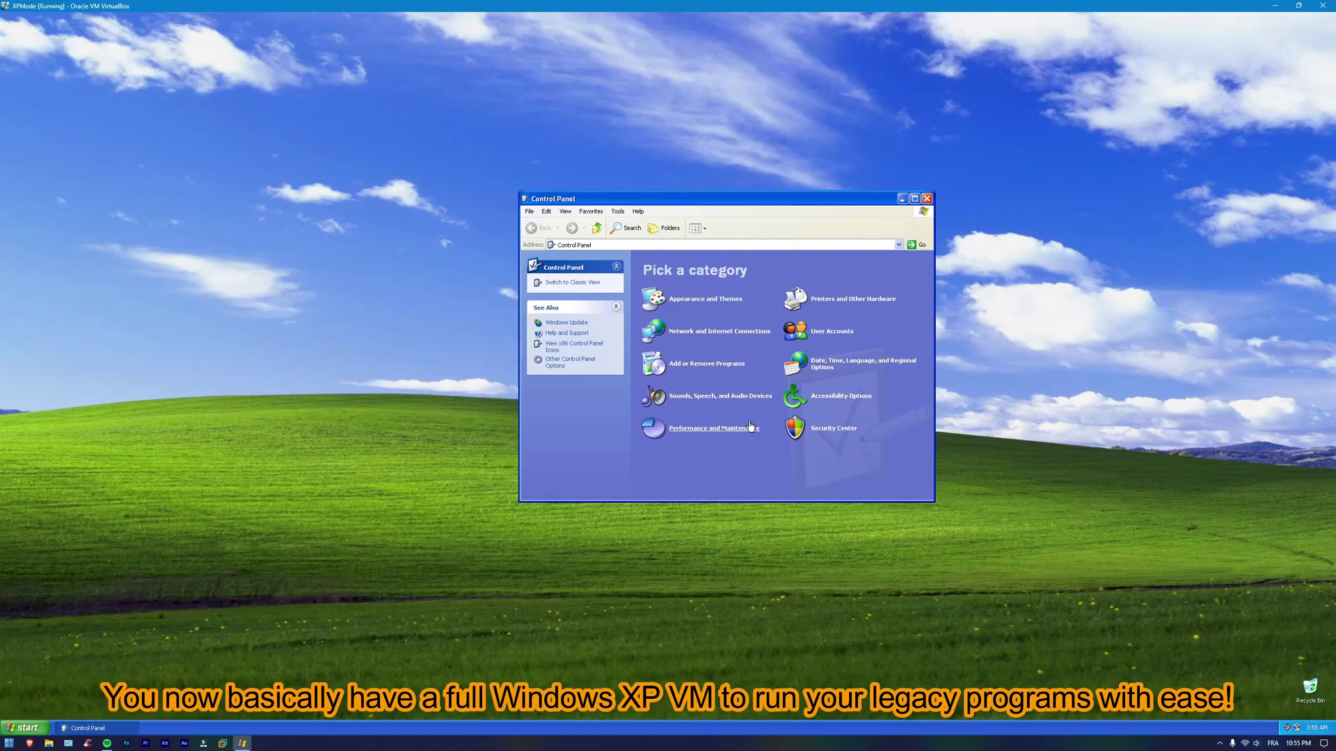
{"action": "left_click", "coordinate": [843, 299]}
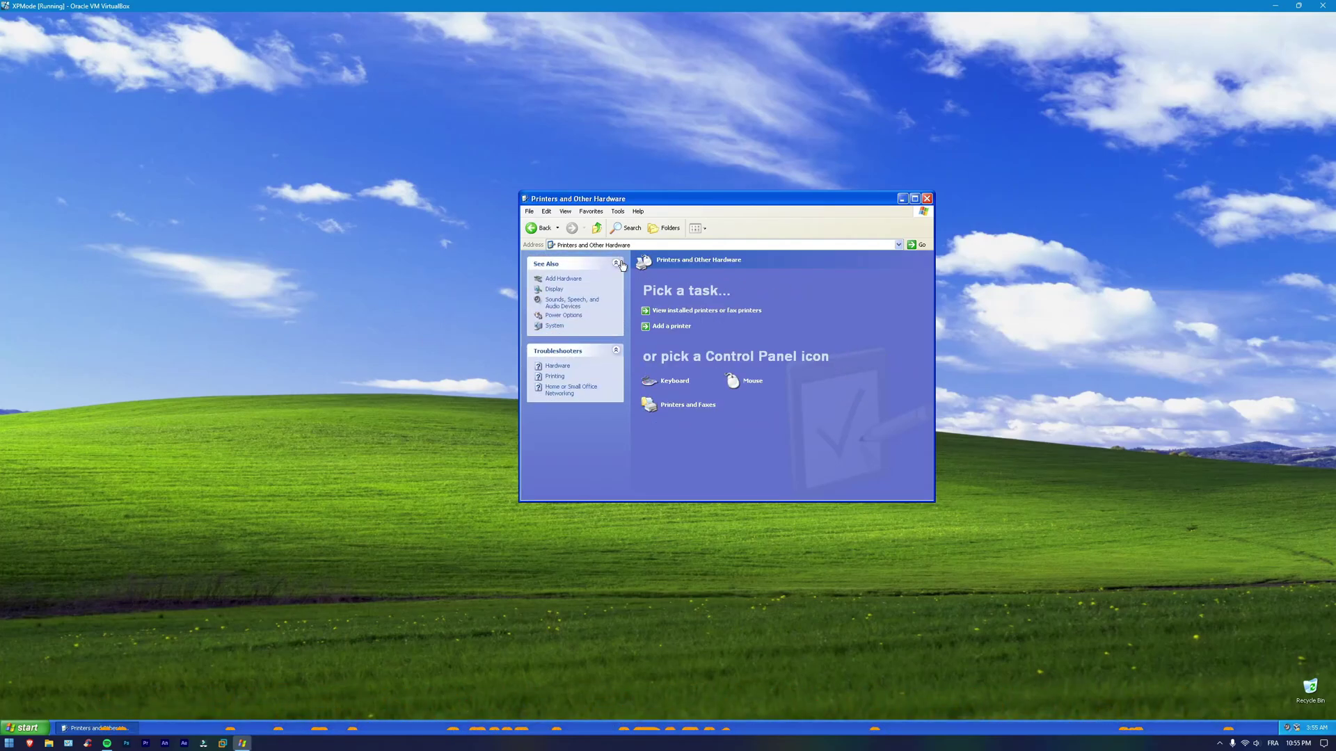
{"action": "left_click", "coordinate": [542, 229]}
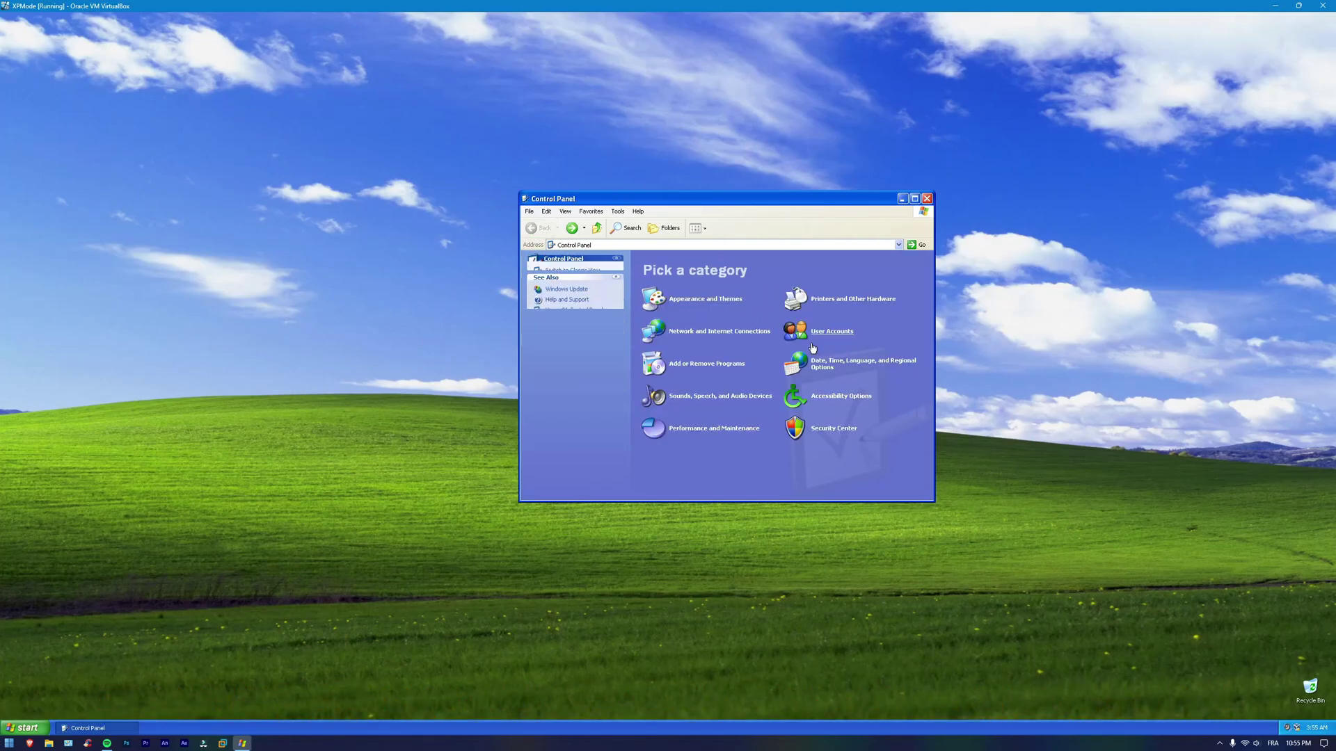
Step: Examine Network and Internet Connections, including the New Connection Wizard's connection types and the Network Connections folder, without adding a connection
{"action": "left_click", "coordinate": [737, 334]}
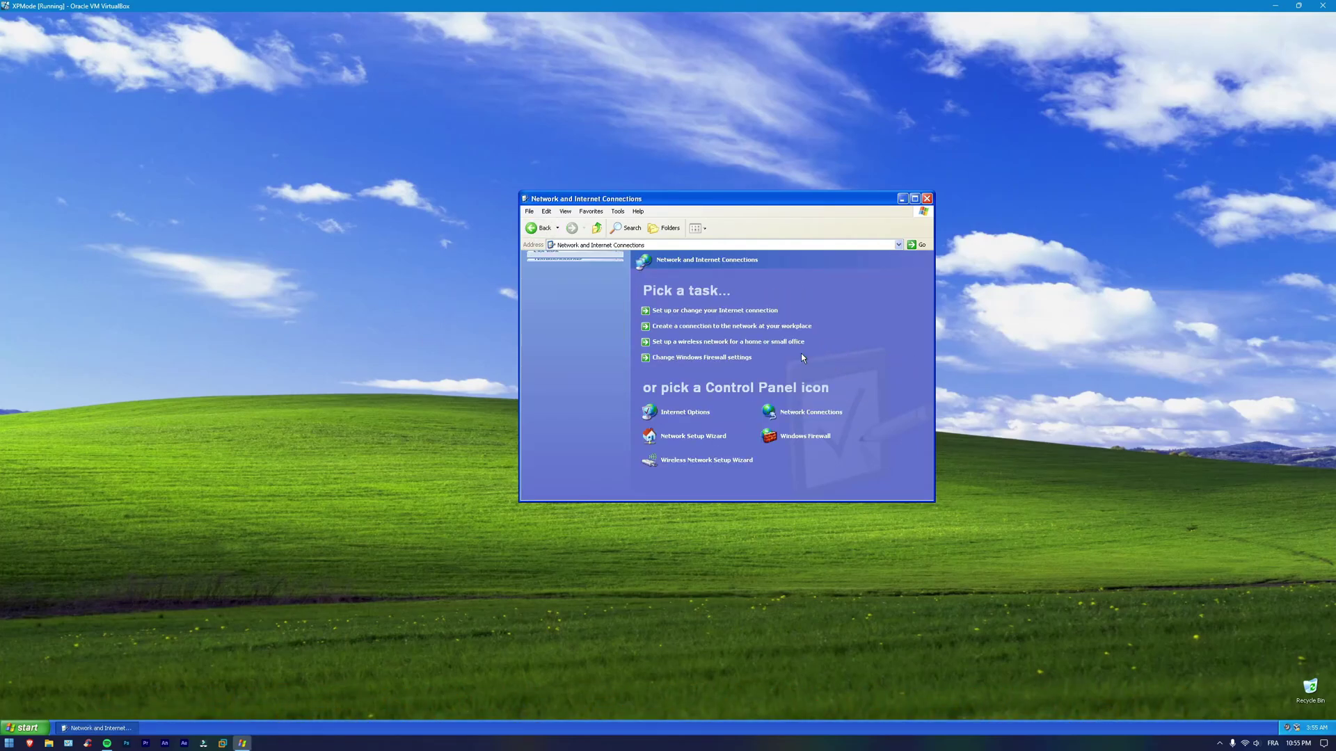
{"action": "left_click", "coordinate": [720, 312]}
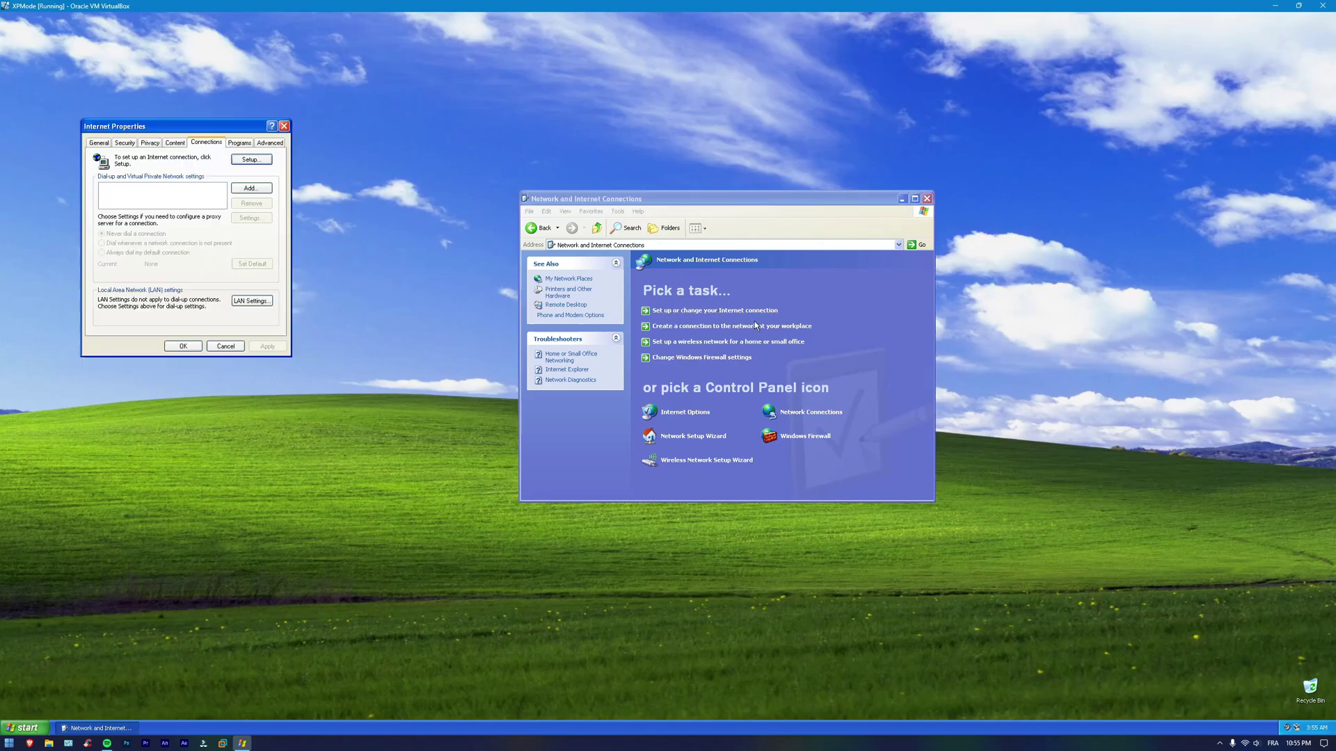
{"action": "left_click", "coordinate": [251, 188]}
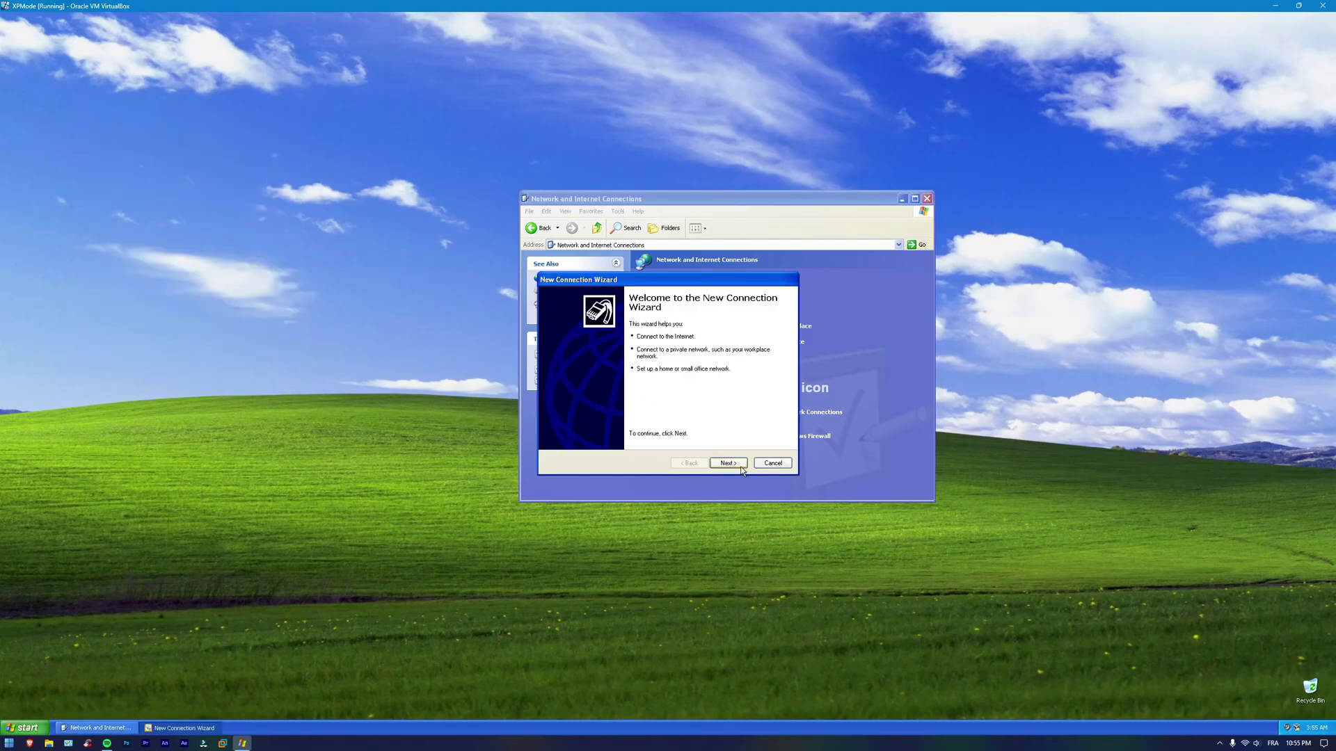
{"action": "left_click", "coordinate": [741, 471]}
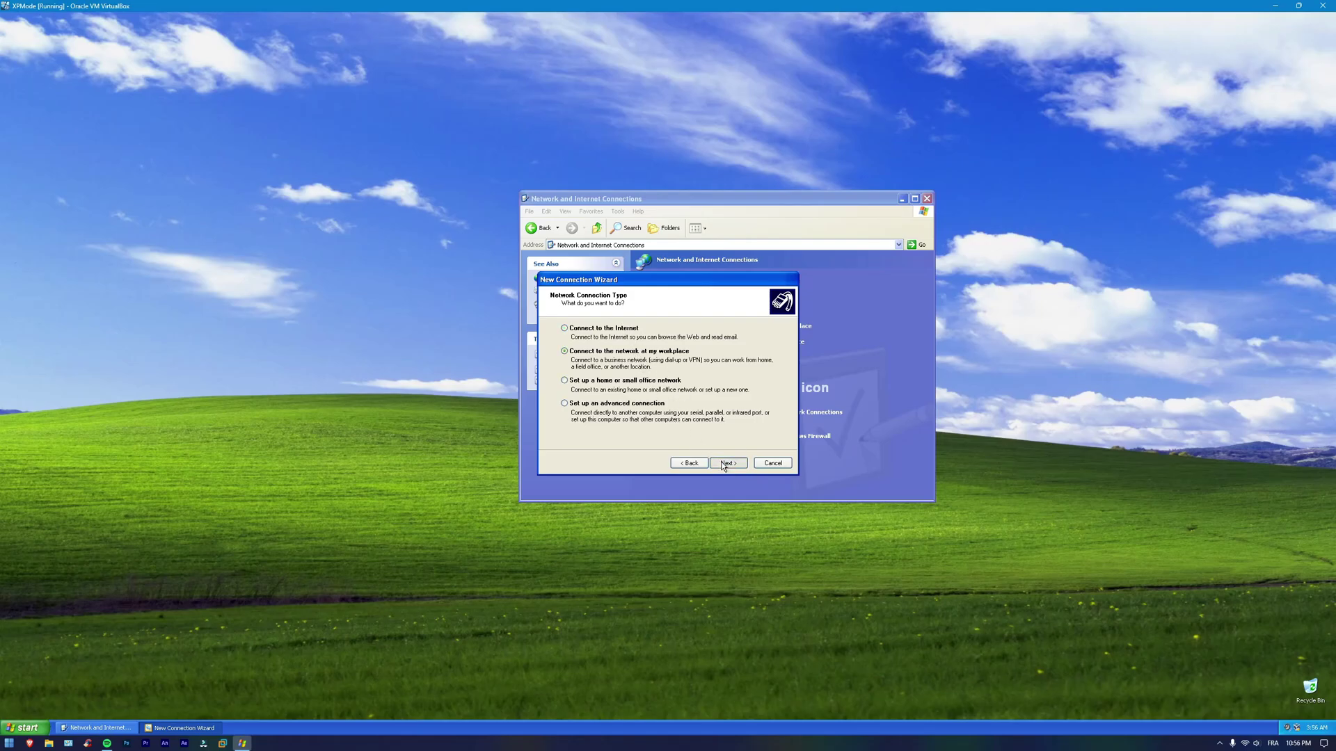
{"action": "left_click", "coordinate": [772, 463]}
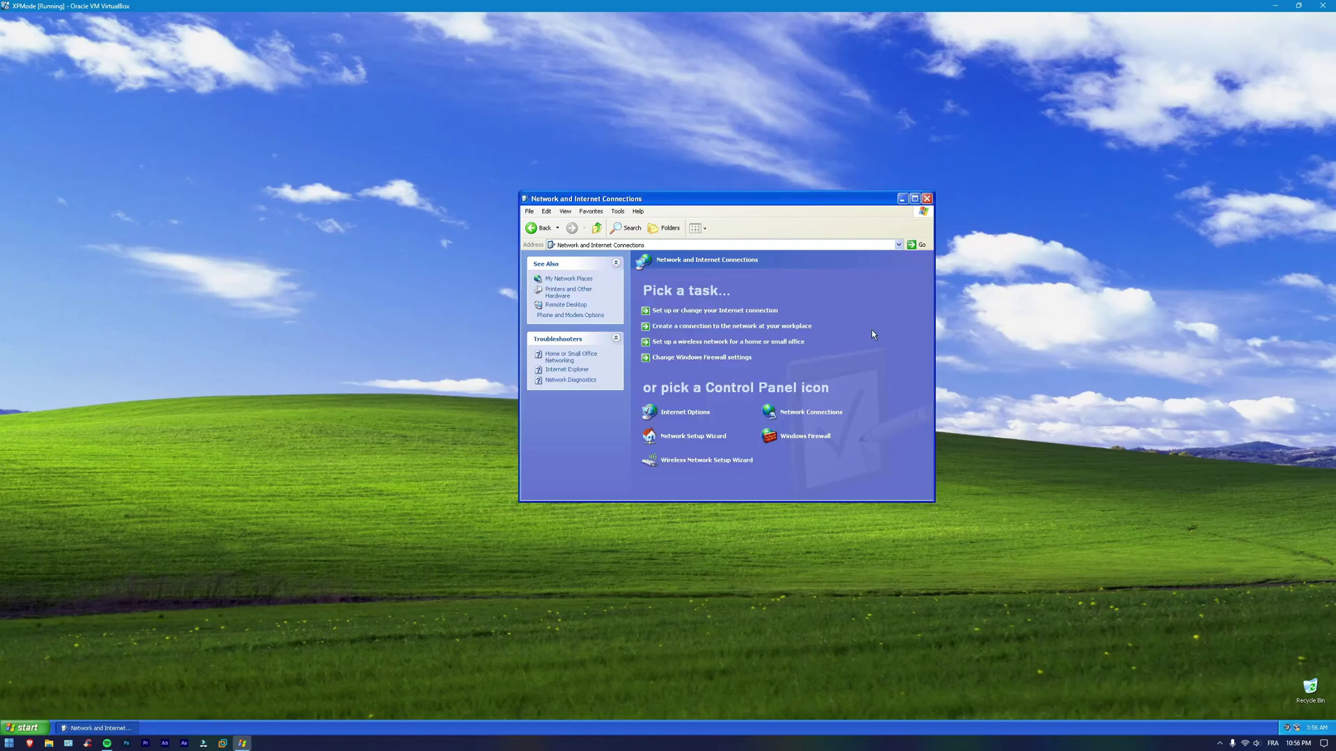
{"action": "left_click", "coordinate": [823, 418]}
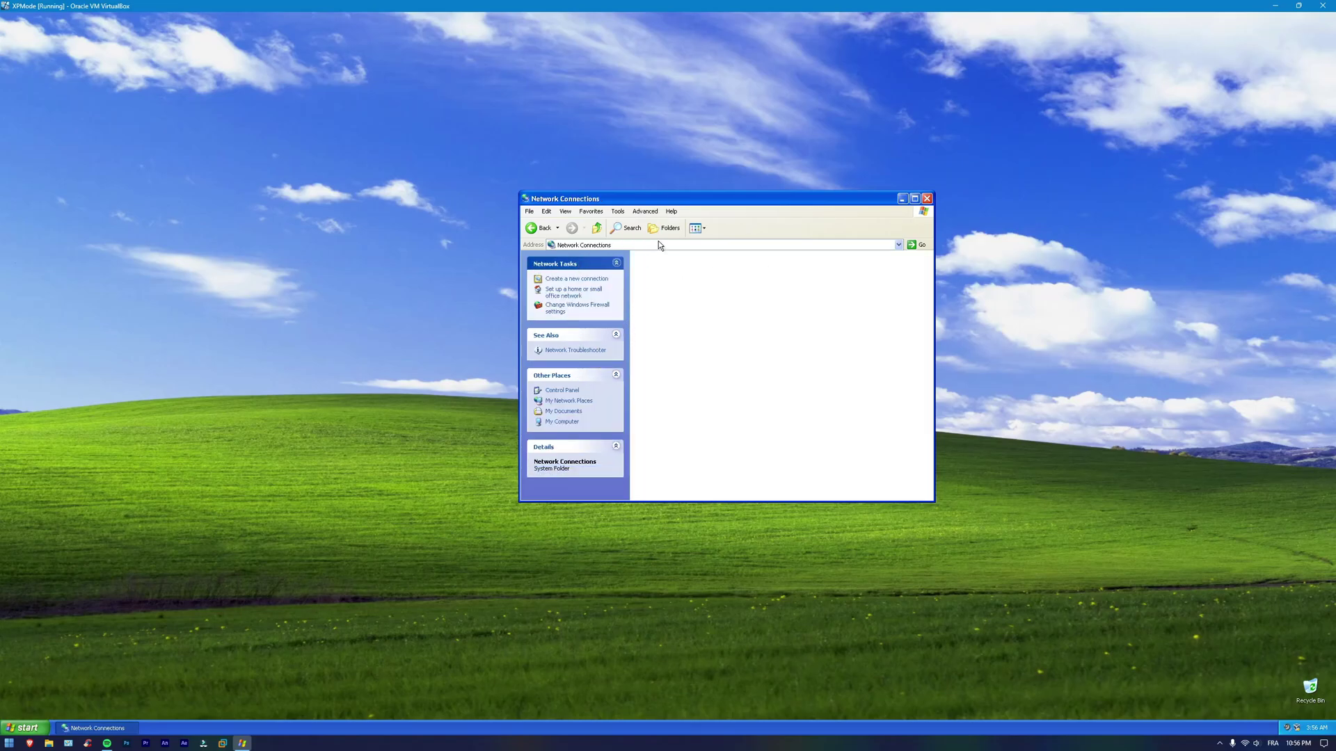
{"action": "left_click", "coordinate": [926, 199]}
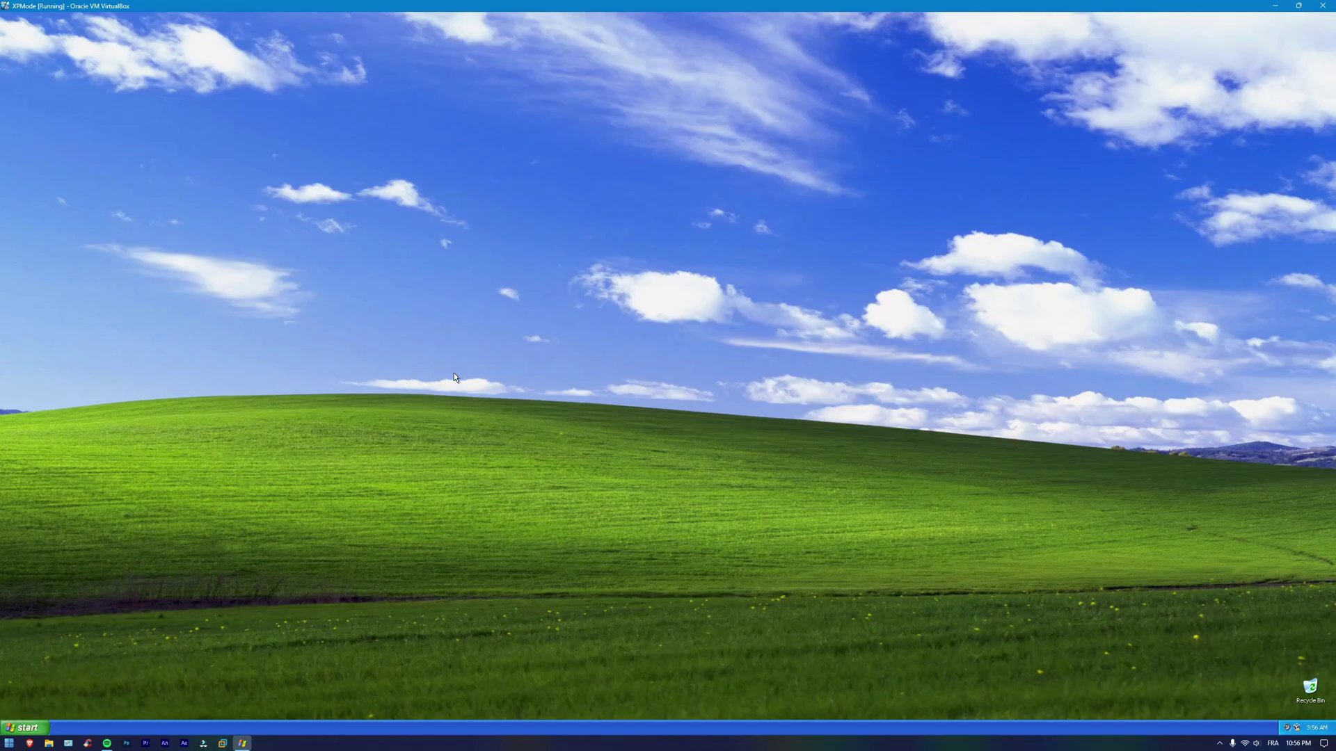
Step: Minimize the virtual machine and select the XP Mode Shared Folder shortcut under This PC on the host
{"action": "left_click", "coordinate": [1271, 5]}
{"action": "key", "text": "super+e"}
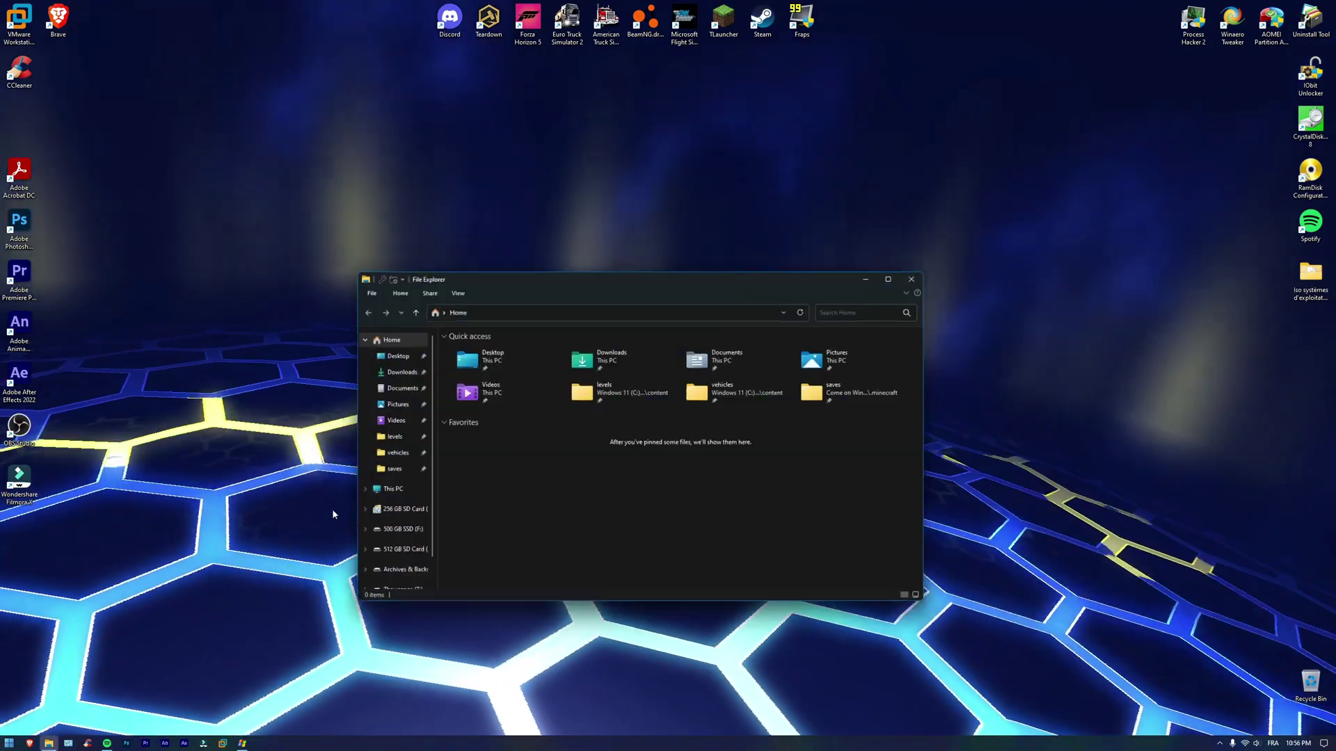
{"action": "left_click", "coordinate": [385, 491]}
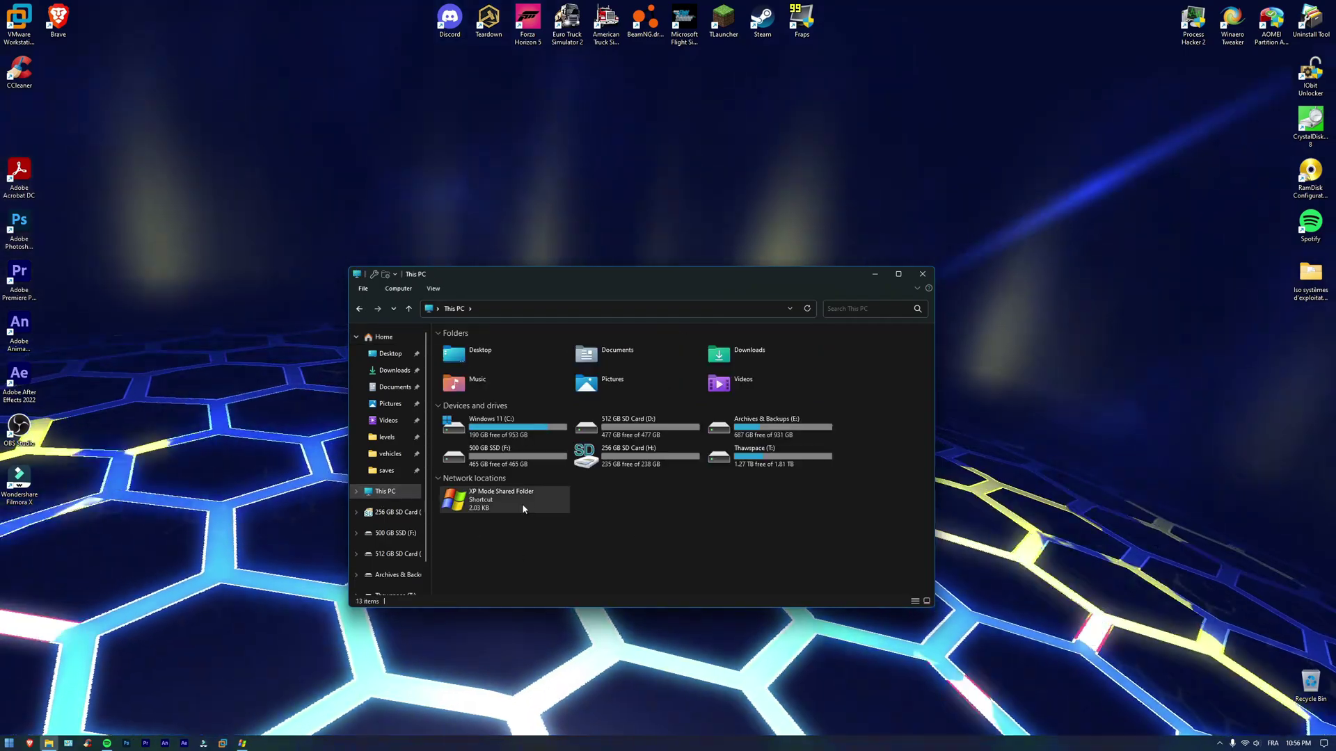
{"action": "left_click", "coordinate": [529, 511]}
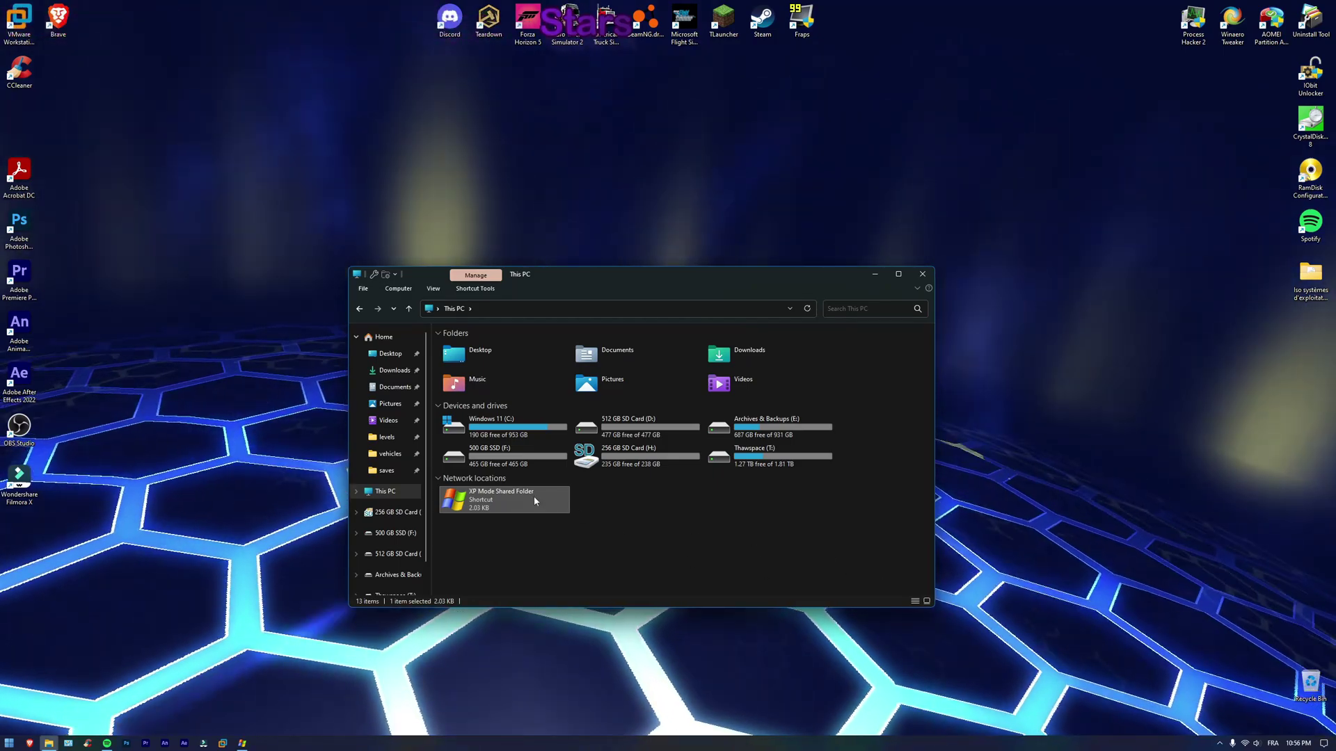
Step: Copy xp (1).exe from Downloads into the XP Mode Shared Folder on the host and close the folder window
{"action": "double_click", "coordinate": [533, 495]}
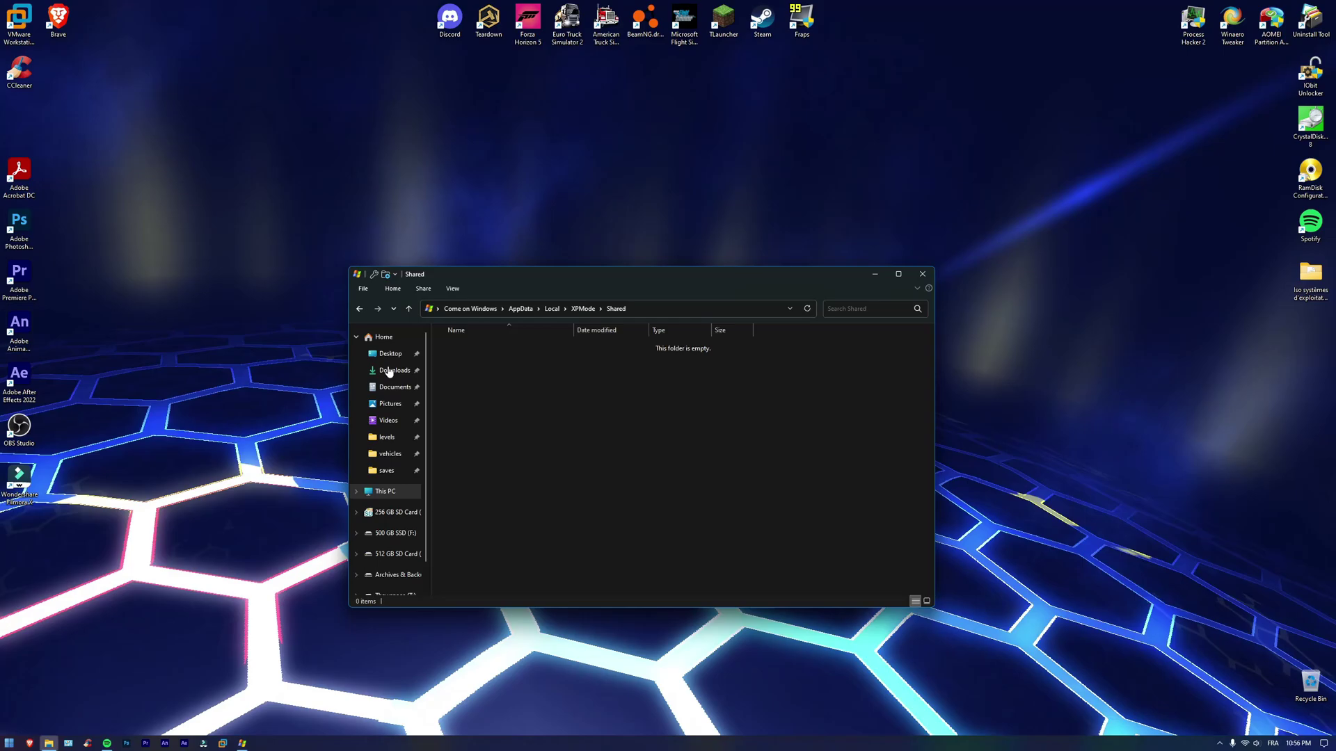
{"action": "left_click", "coordinate": [388, 371]}
{"action": "right_click", "coordinate": [465, 362]}
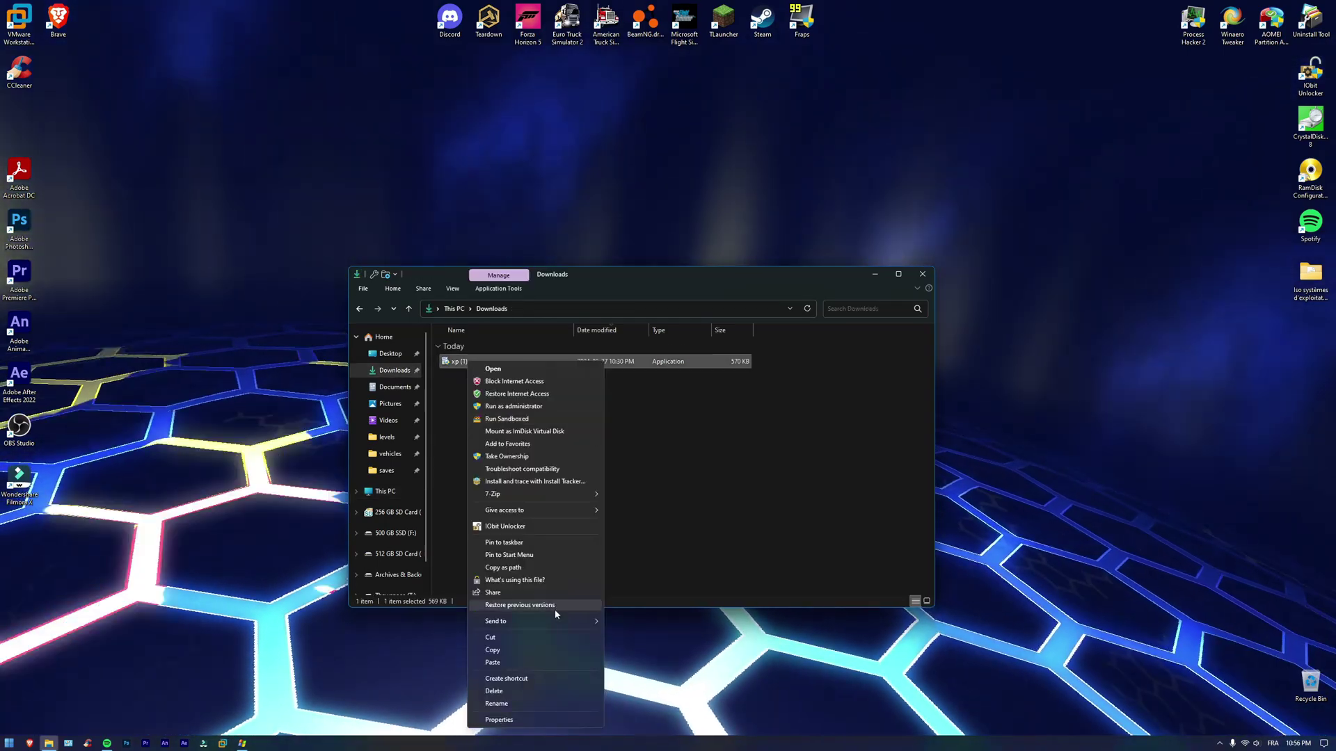
{"action": "left_click", "coordinate": [512, 647]}
{"action": "key", "text": "alt+Left"}
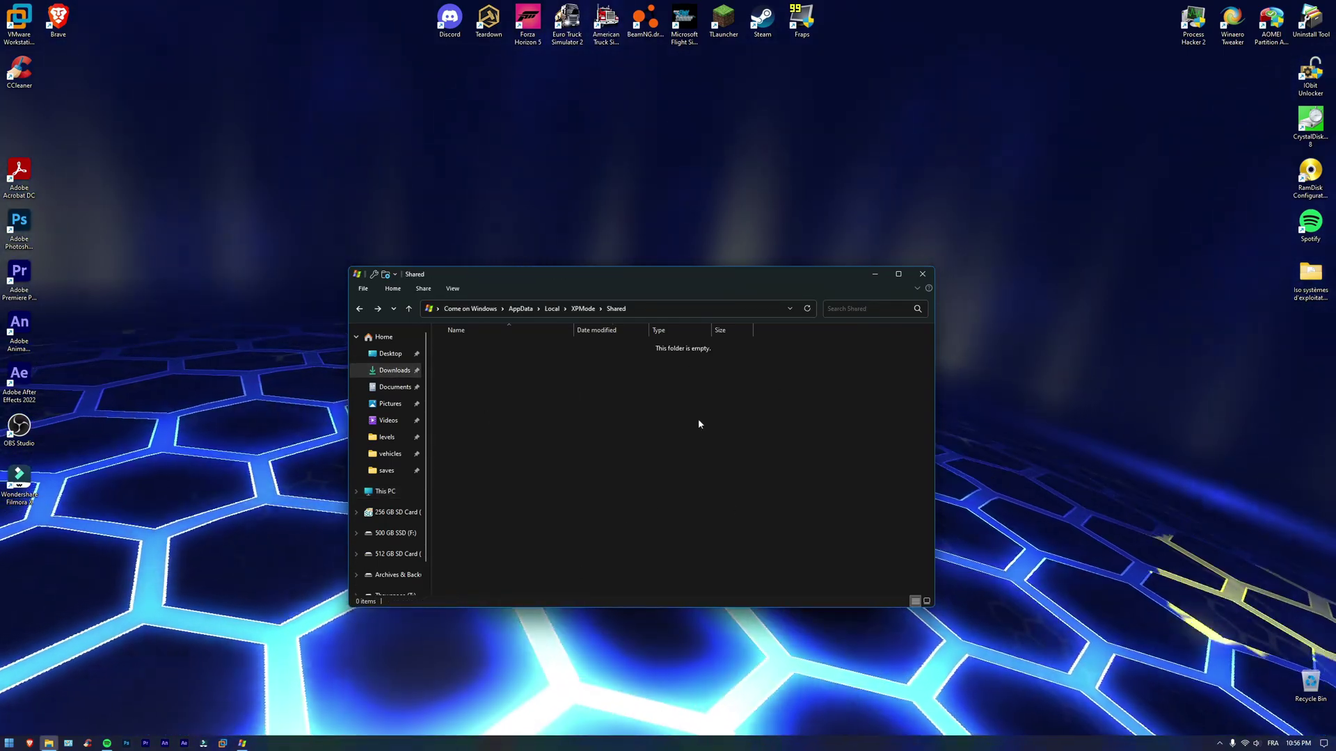
{"action": "right_click", "coordinate": [552, 408]}
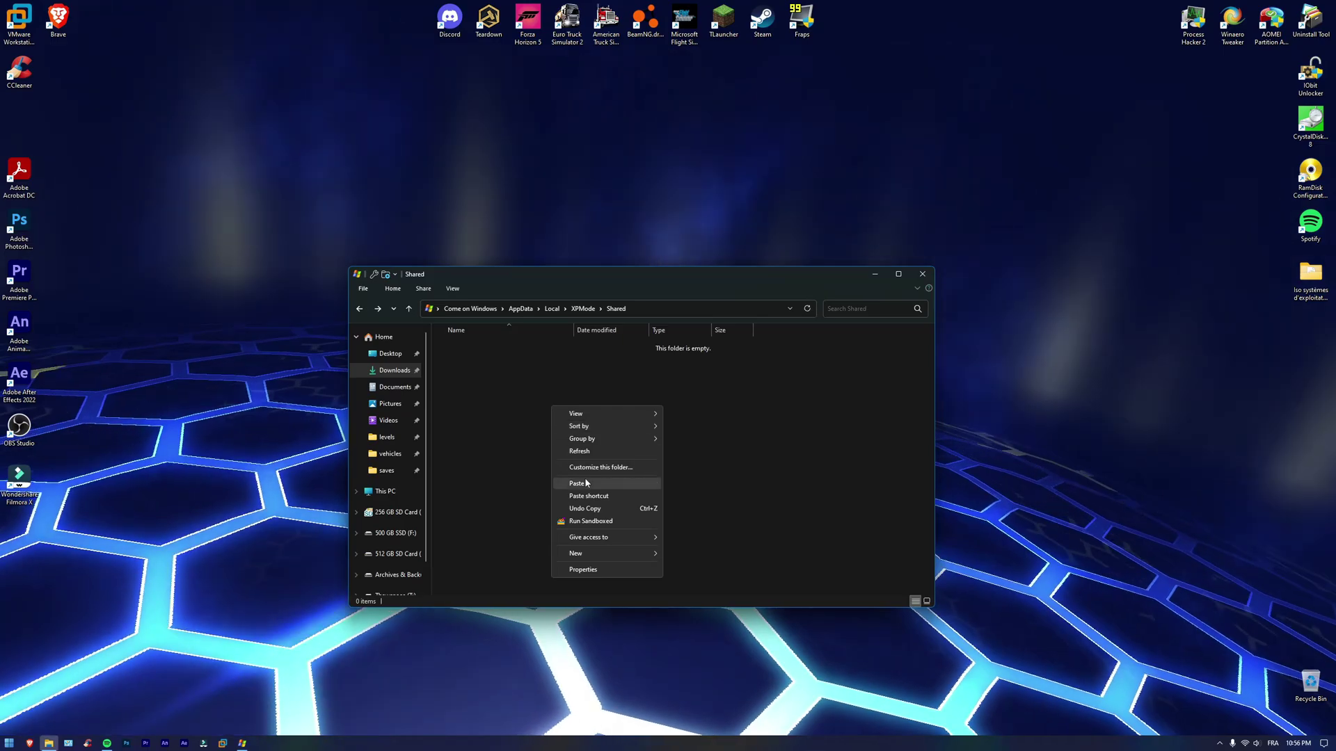
{"action": "left_click", "coordinate": [586, 483]}
{"action": "left_click_drag", "start_coordinate": [770, 473], "coordinate": [781, 383]}
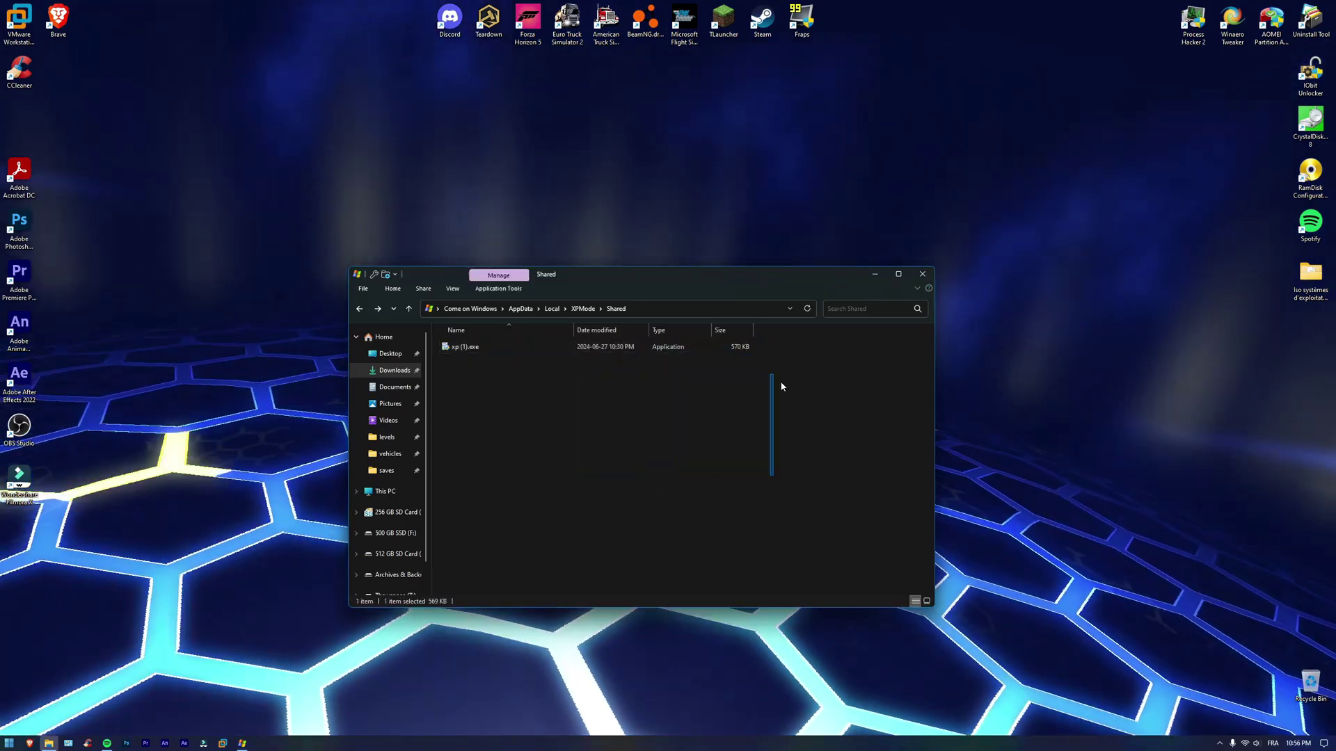
{"action": "left_click", "coordinate": [922, 273]}
Step: Return to the XP virtual machine and copy the xp (1) installer from the XPModeShared network drive to its desktop
{"action": "left_click", "coordinate": [242, 743]}
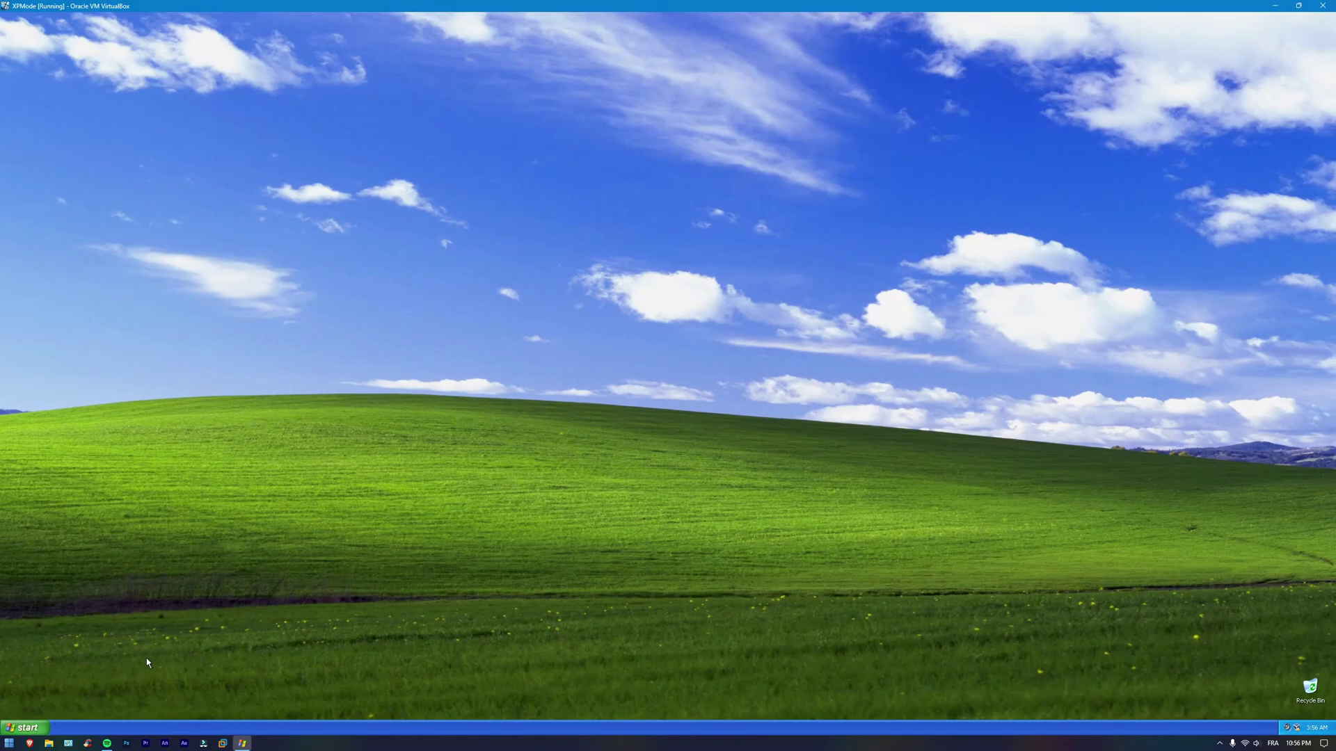
{"action": "key", "text": "super+e"}
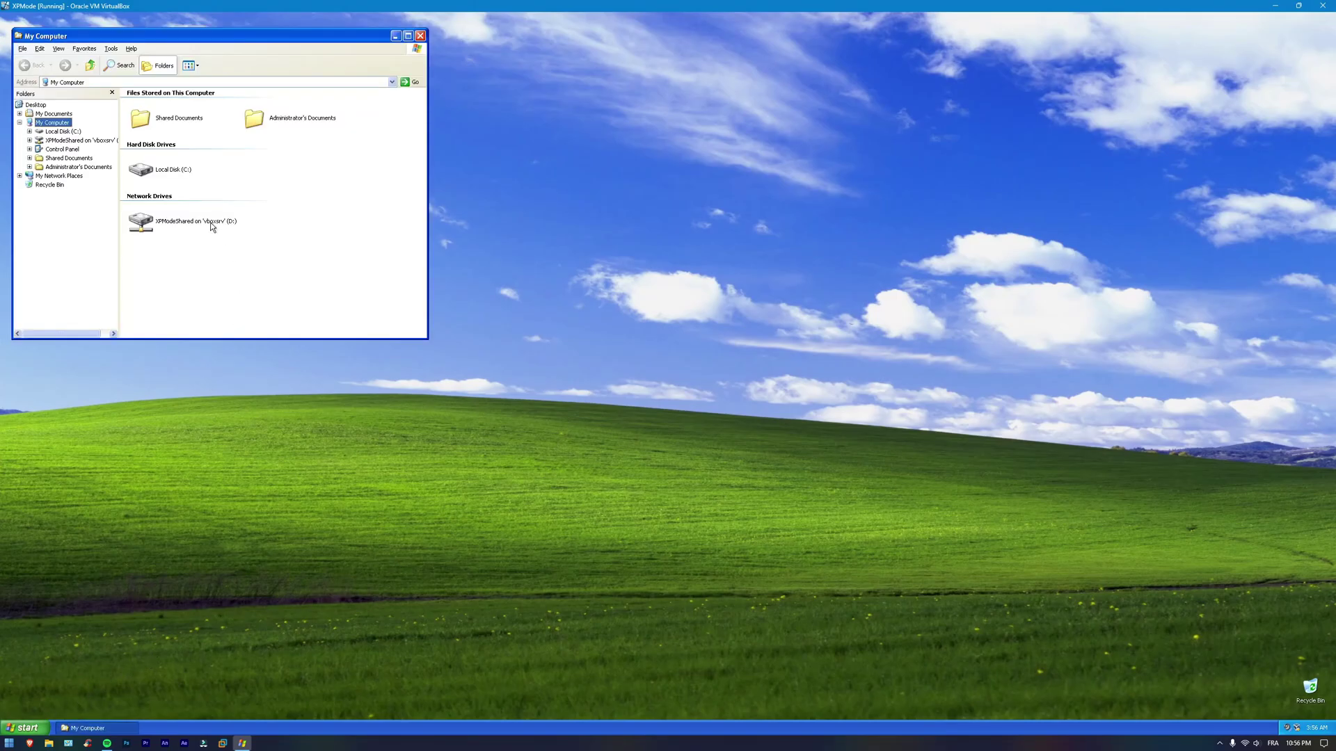
{"action": "double_click", "coordinate": [211, 226]}
{"action": "left_click_drag", "start_coordinate": [162, 105], "coordinate": [674, 278]}
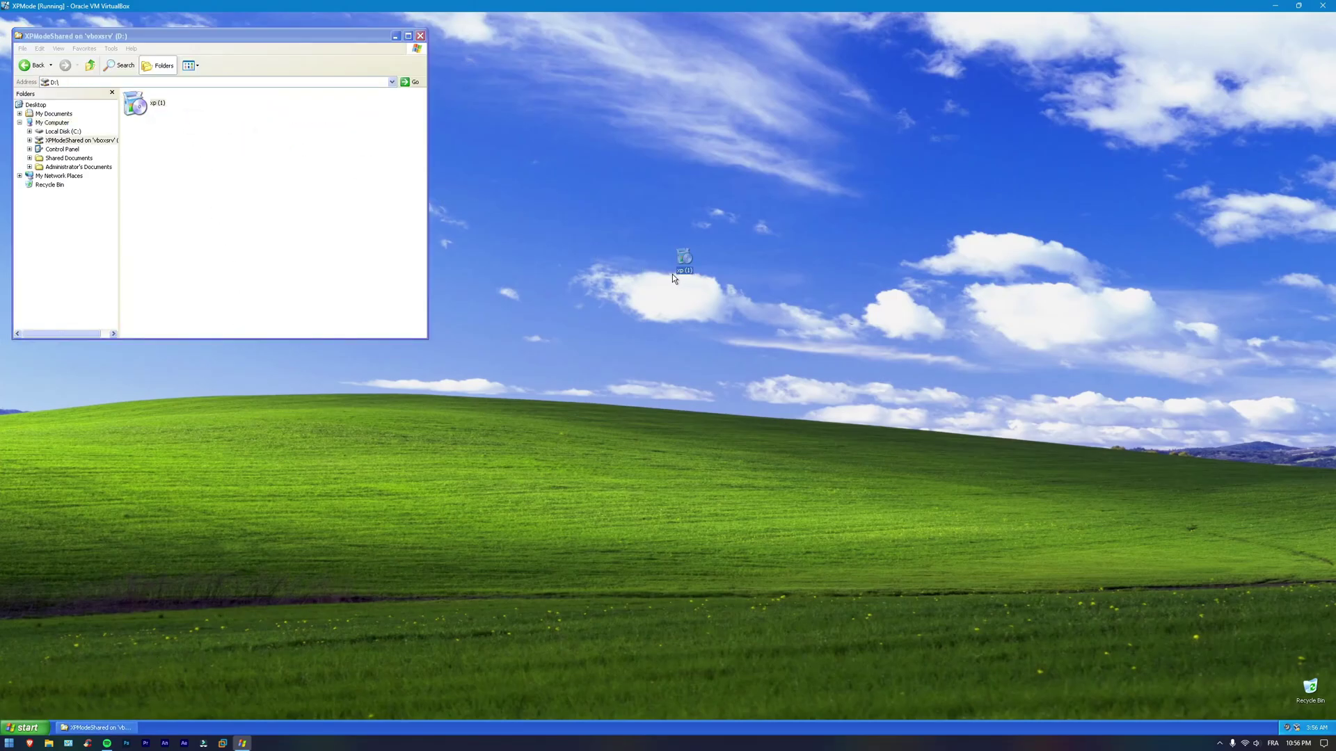
Step: Install Windows XP Mode inside the virtual machine with the default options and delete the installer from its desktop
{"action": "double_click", "coordinate": [684, 257]}
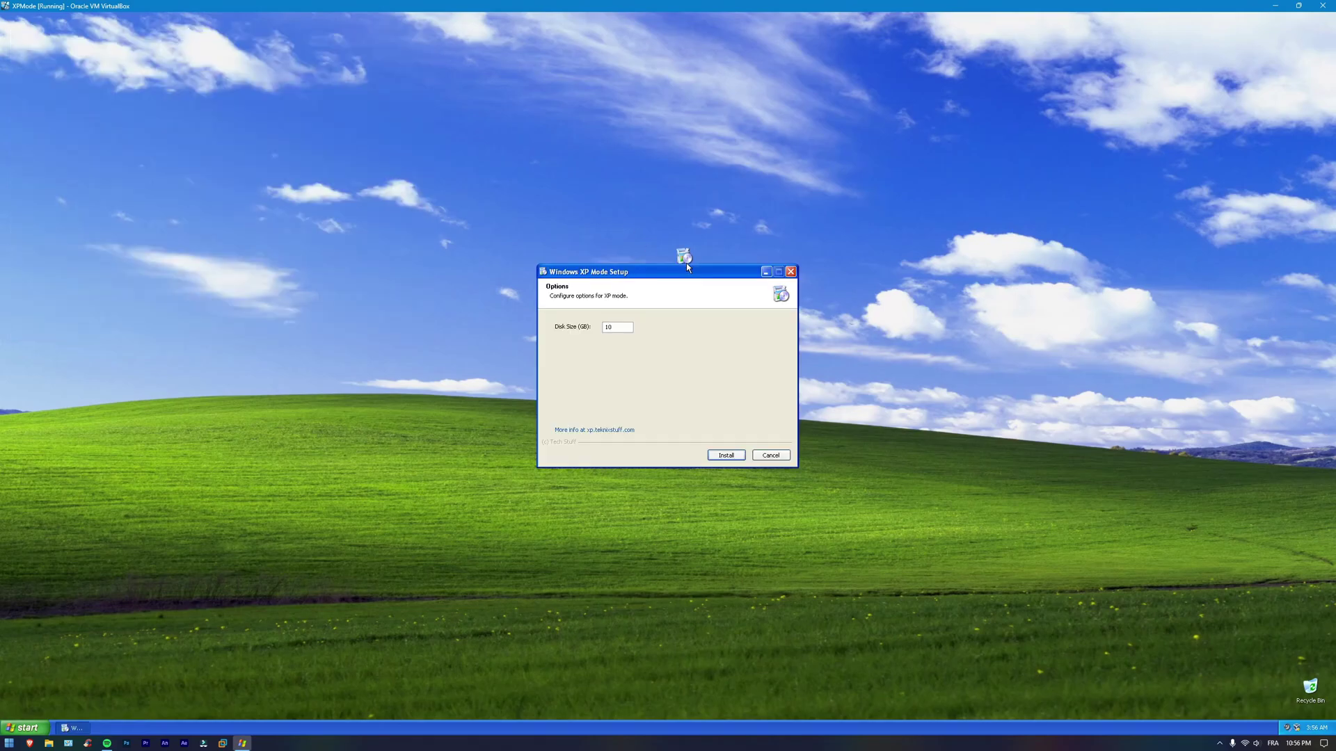
{"action": "left_click", "coordinate": [732, 456]}
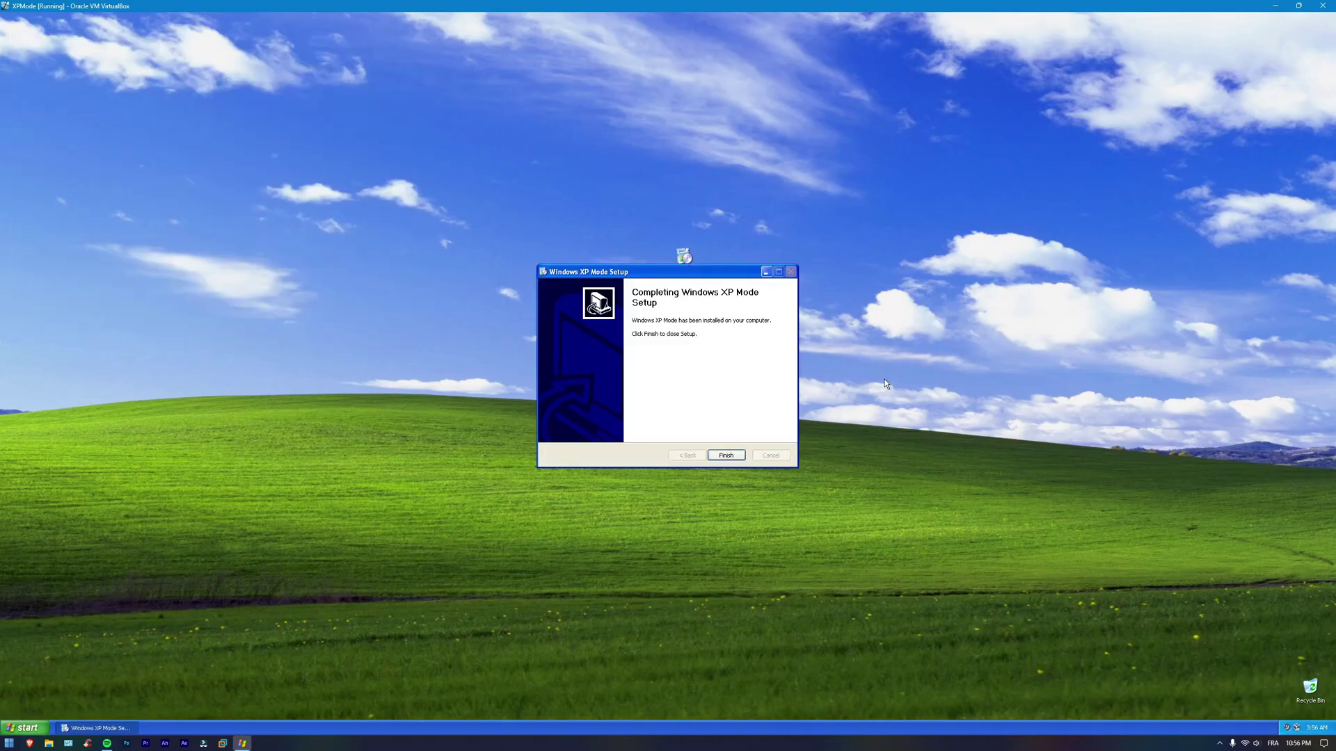
{"action": "left_click", "coordinate": [725, 455]}
{"action": "left_click_drag", "start_coordinate": [904, 397], "coordinate": [513, 170]}
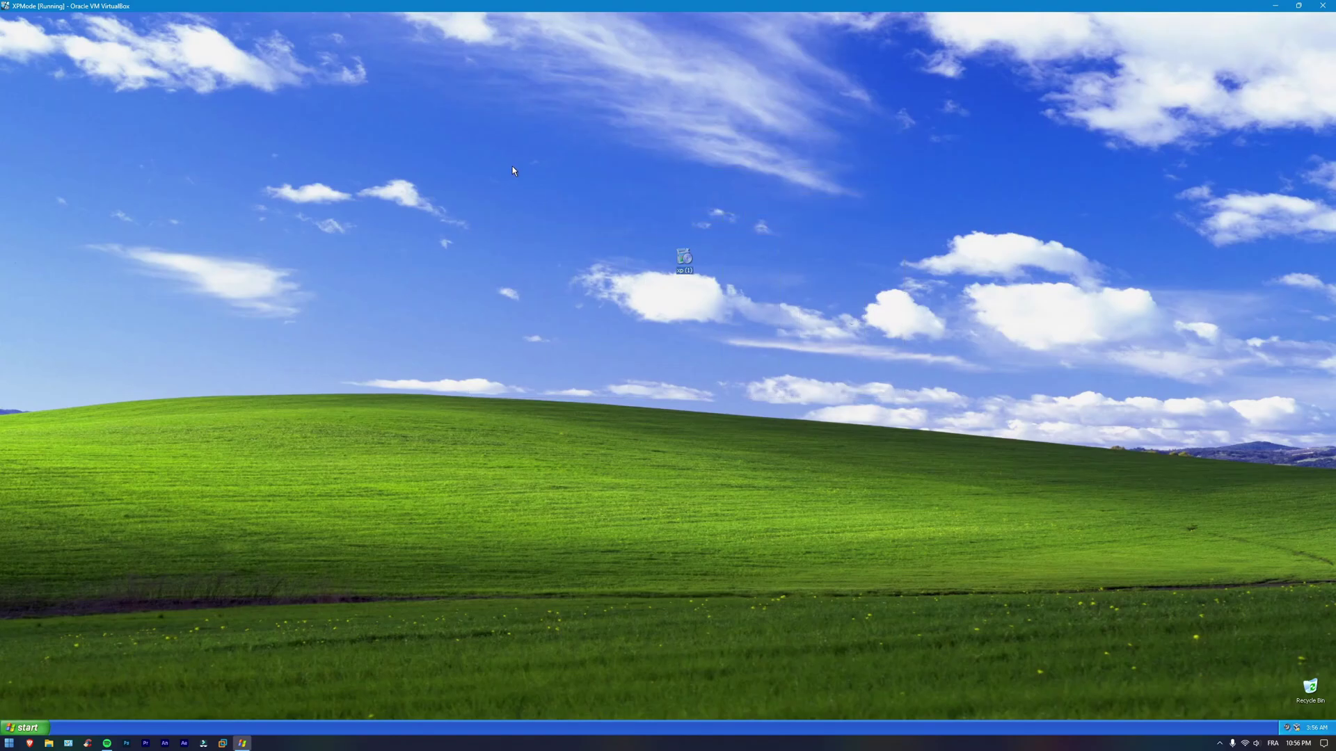
{"action": "key", "text": "Delete"}
{"action": "key", "text": "super"}
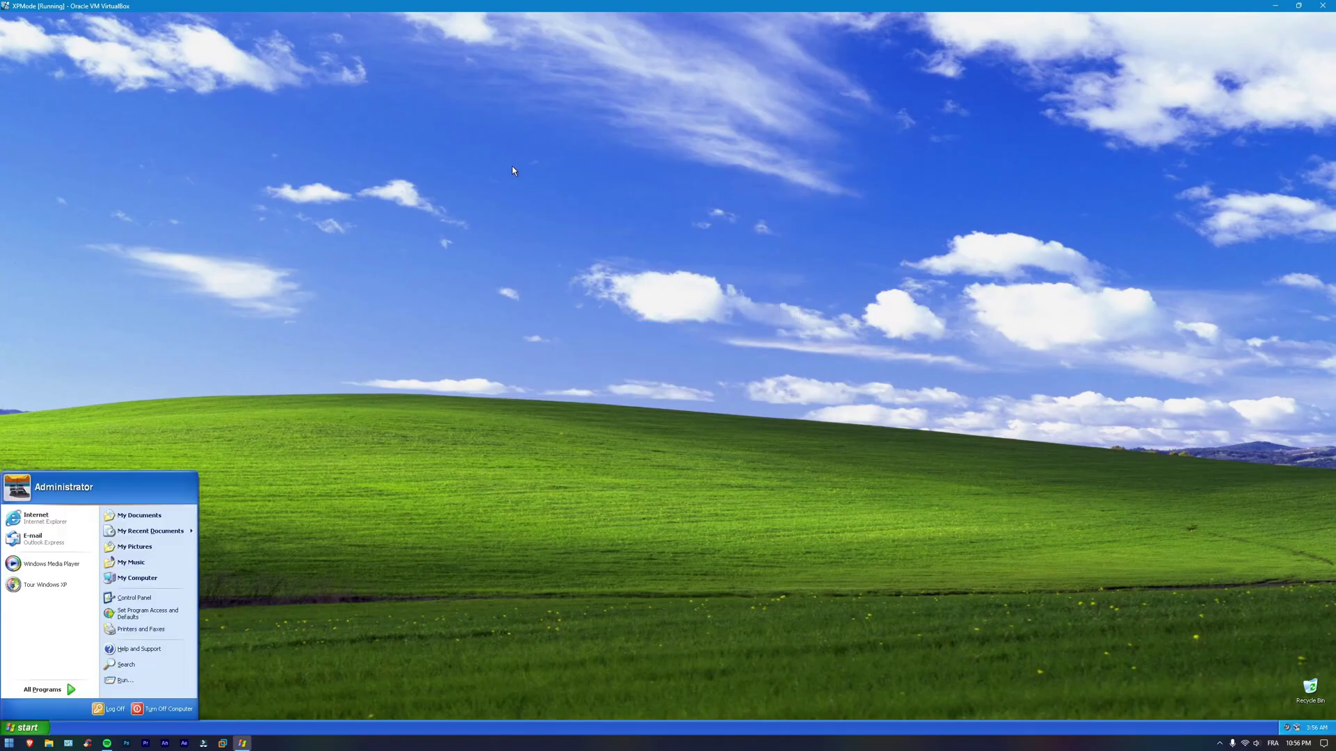
{"action": "key", "text": "w"}
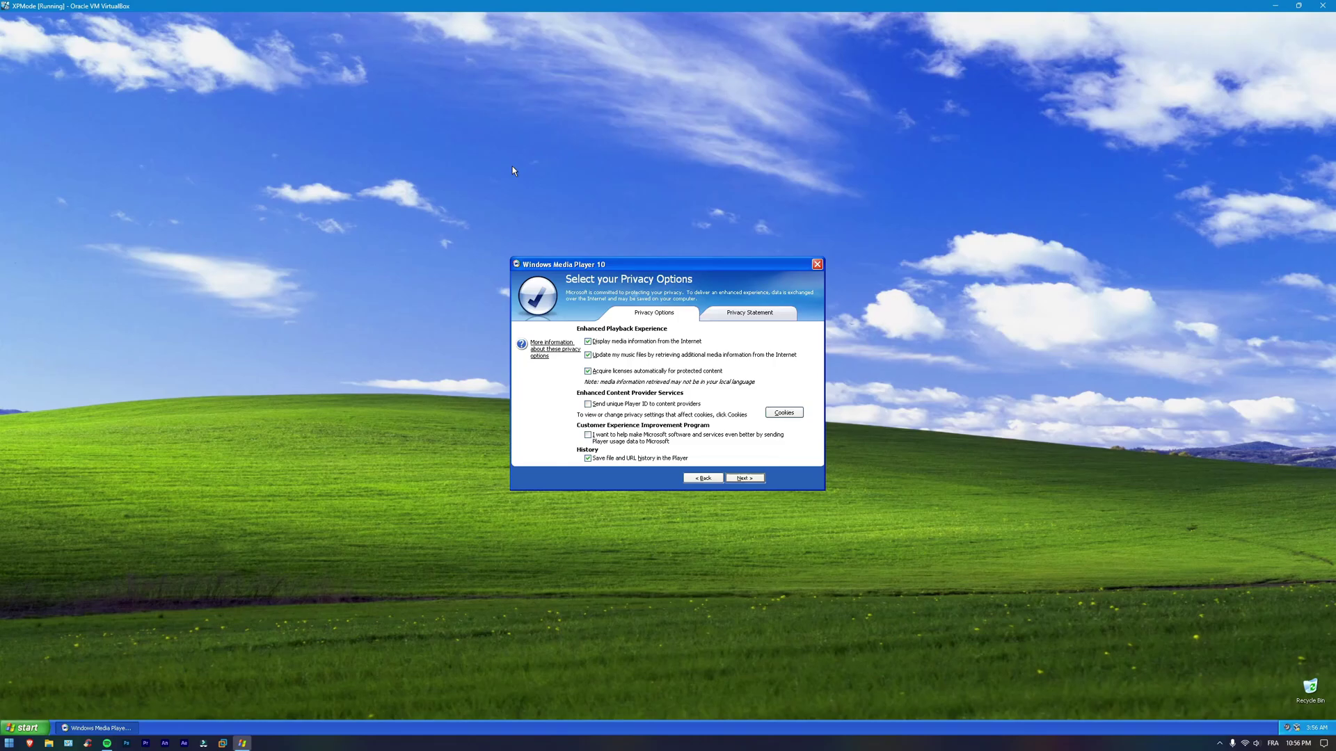
{"action": "left_click", "coordinate": [818, 267]}
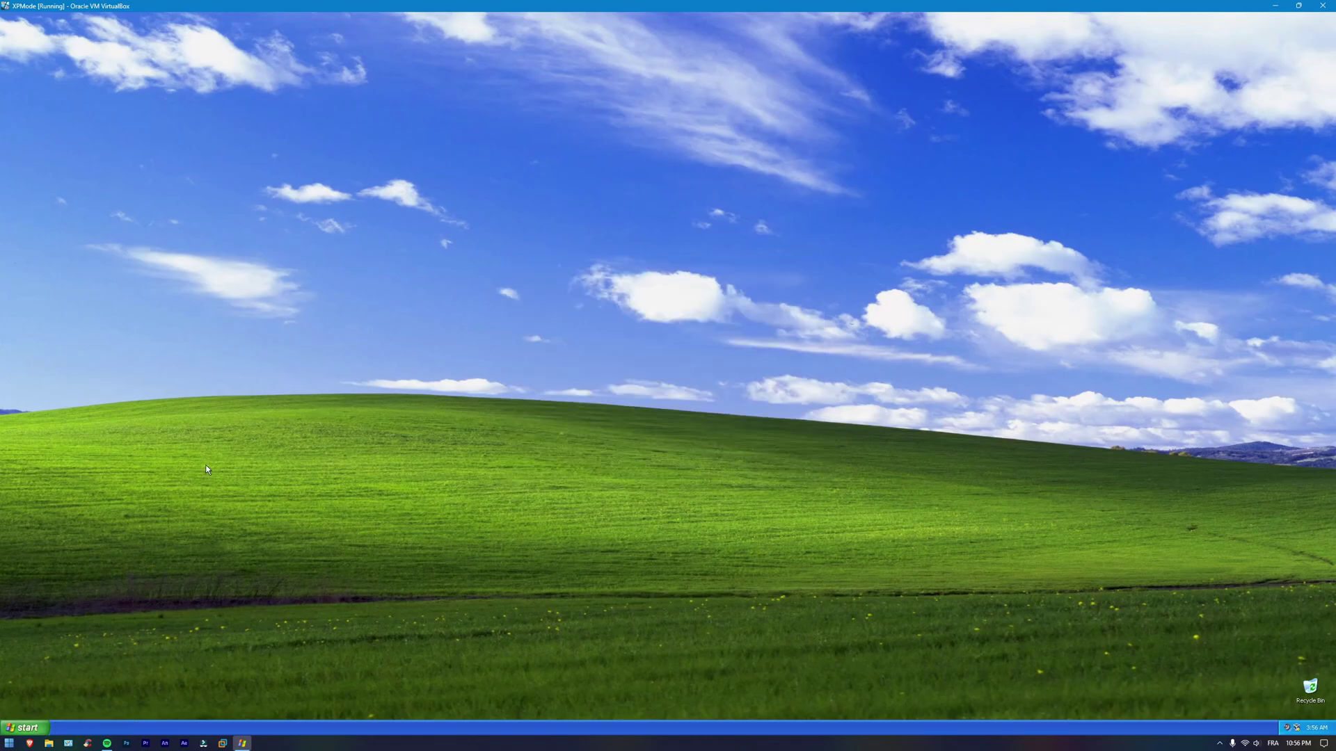
Step: Try to launch Windows XP Mode inside the virtual machine, declining to delete its shortcut
{"action": "left_click", "coordinate": [30, 727]}
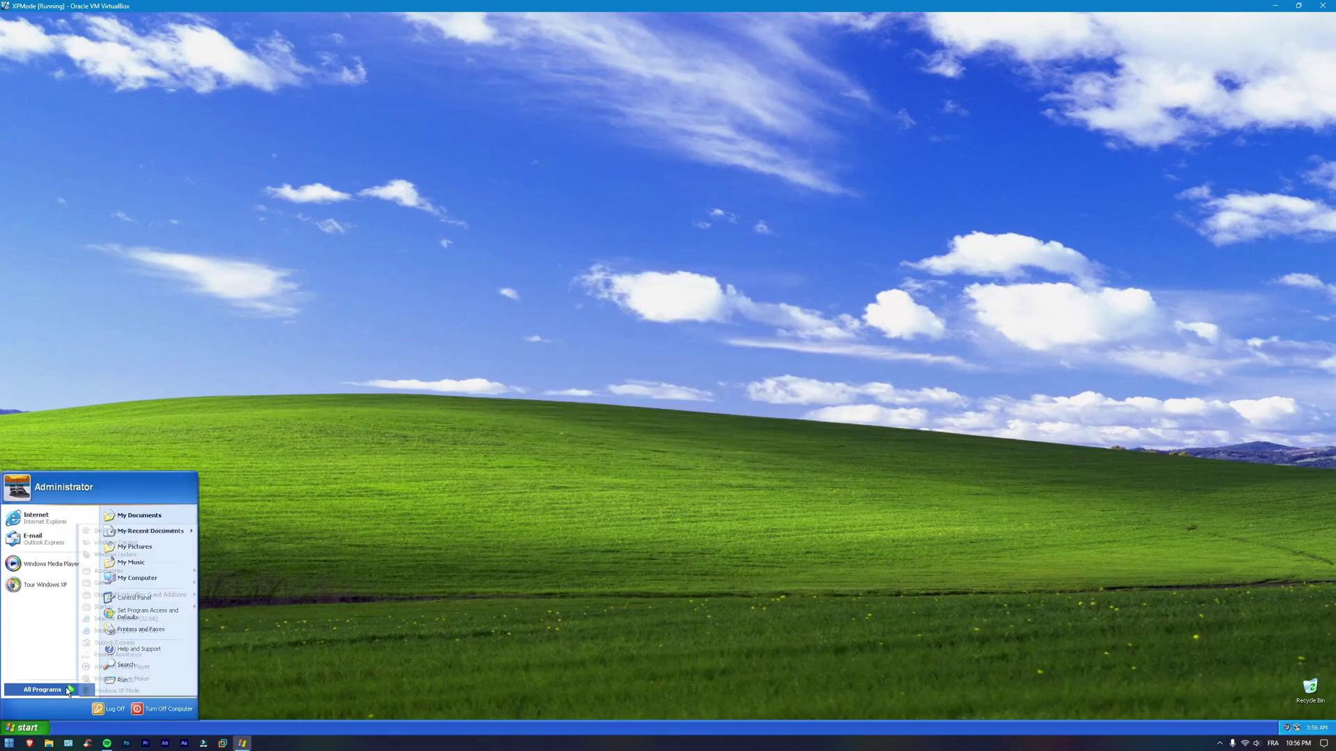
{"action": "mouse_move", "coordinate": [68, 690]}
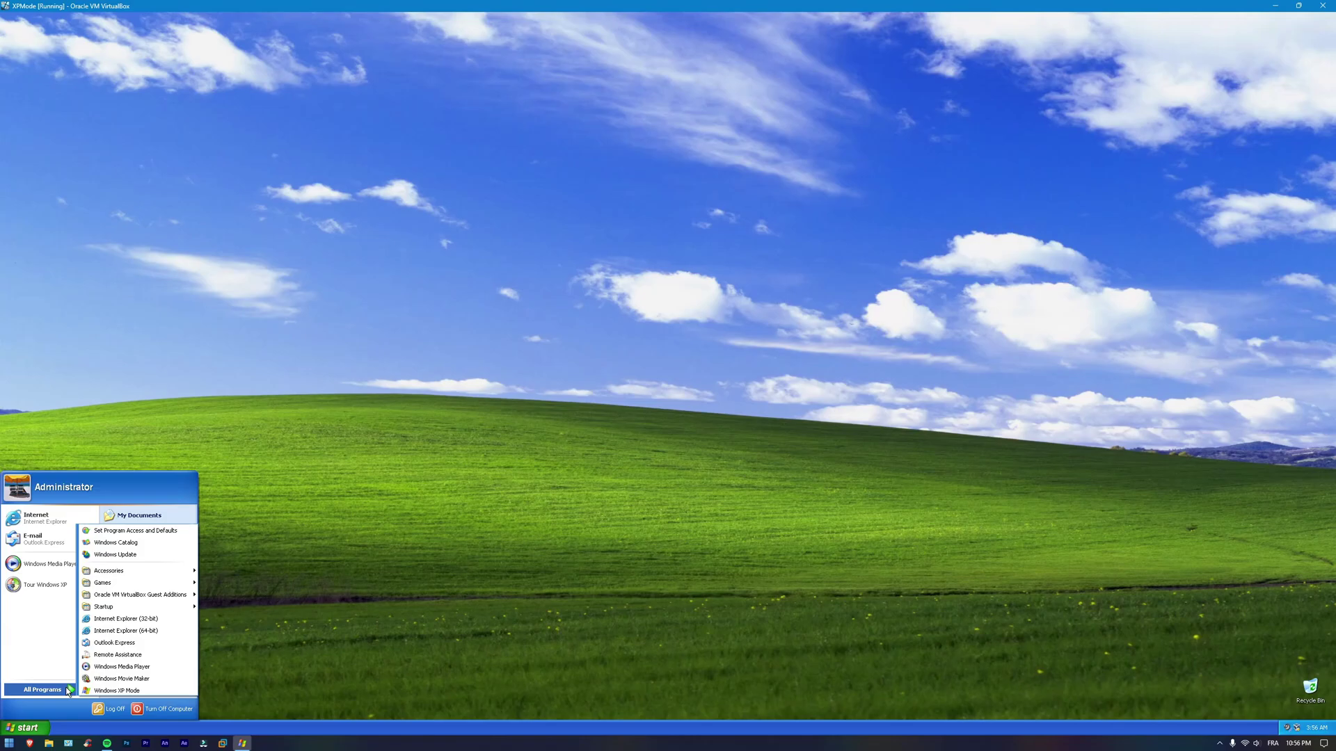
{"action": "left_click", "coordinate": [134, 690]}
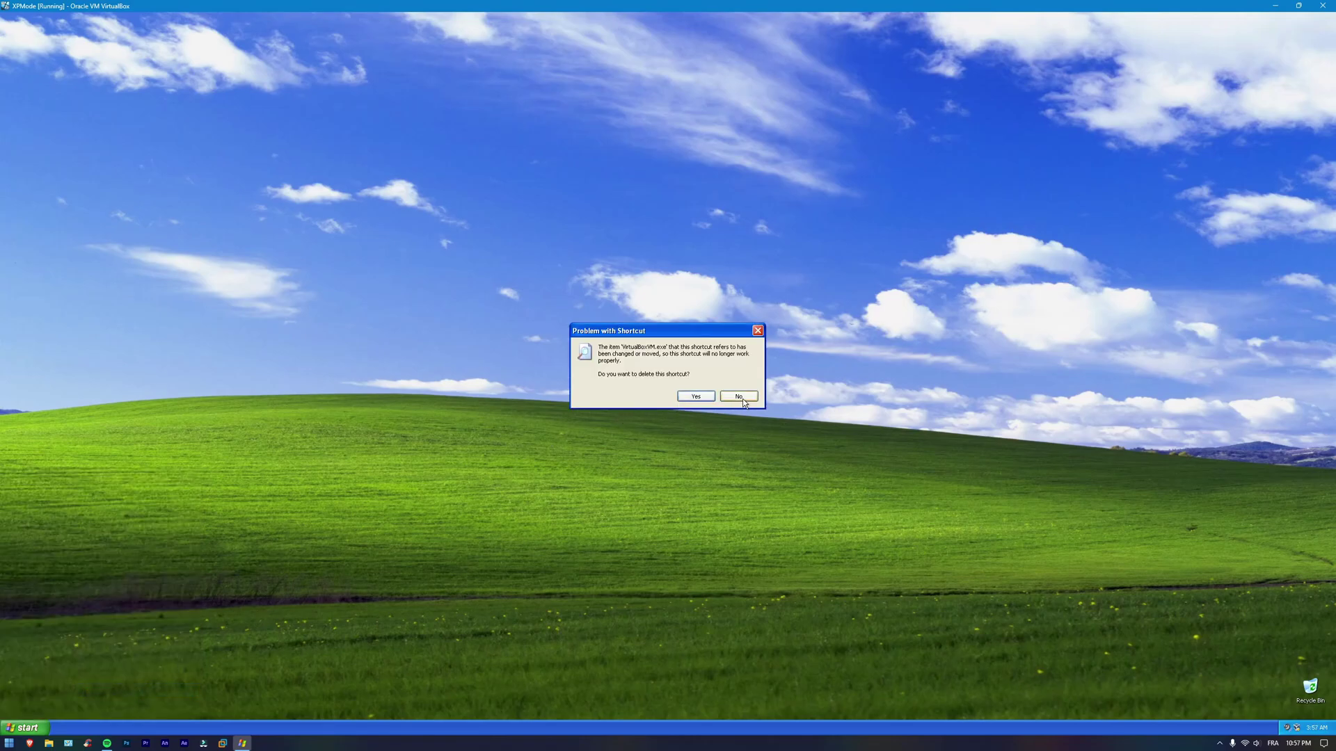
{"action": "left_click", "coordinate": [738, 397]}
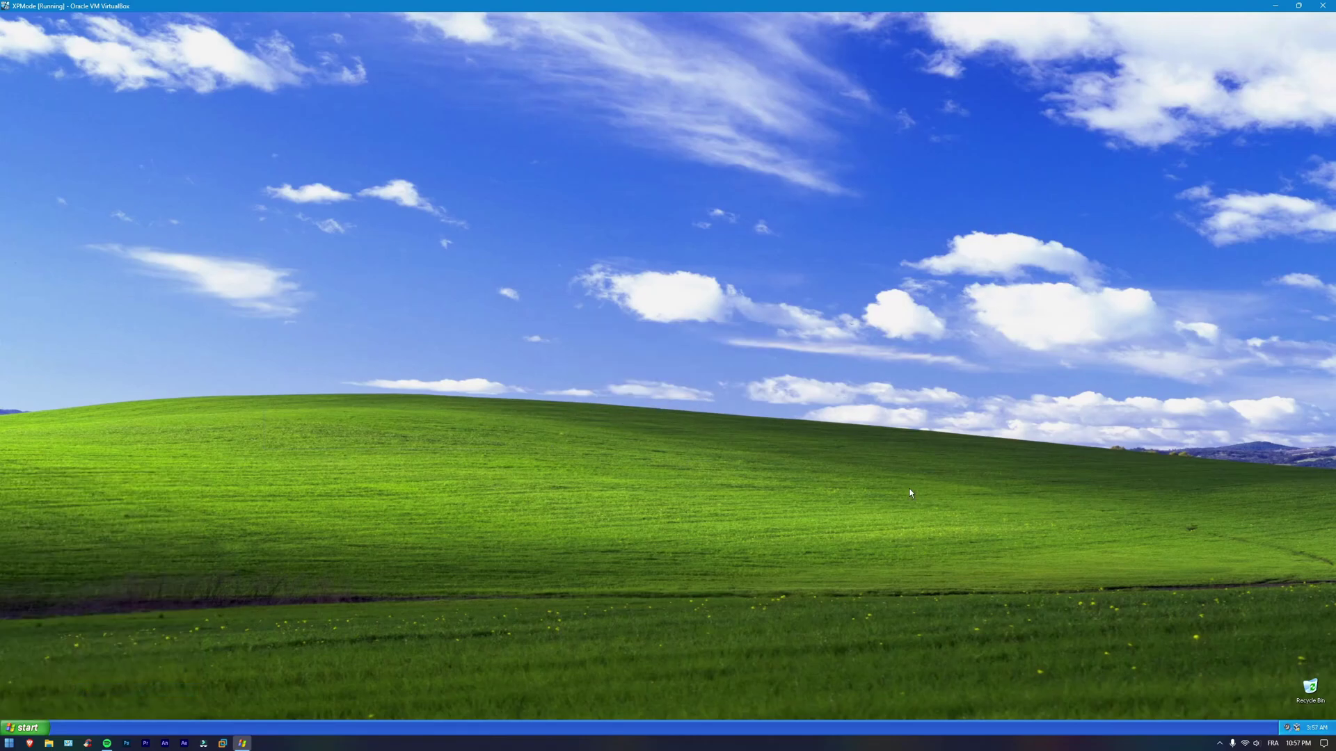
{"action": "left_click", "coordinate": [41, 727]}
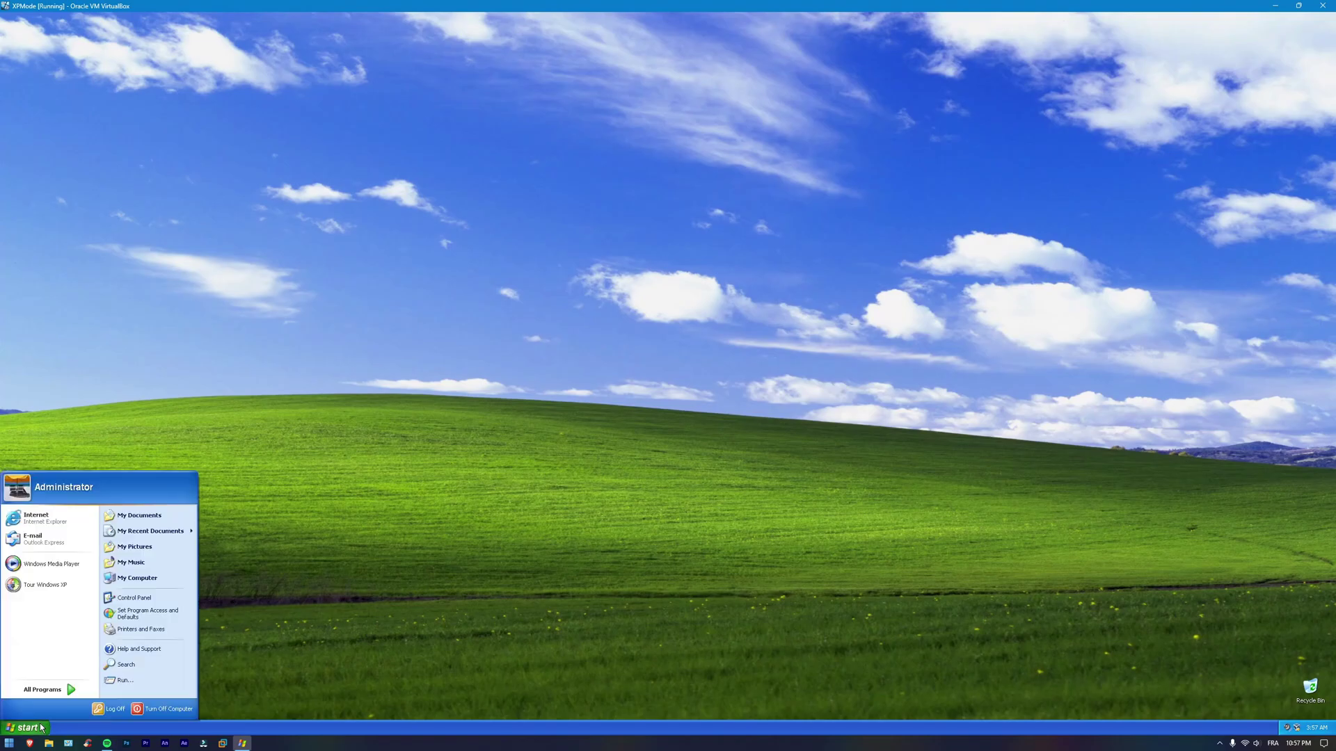
{"action": "left_click", "coordinate": [441, 516]}
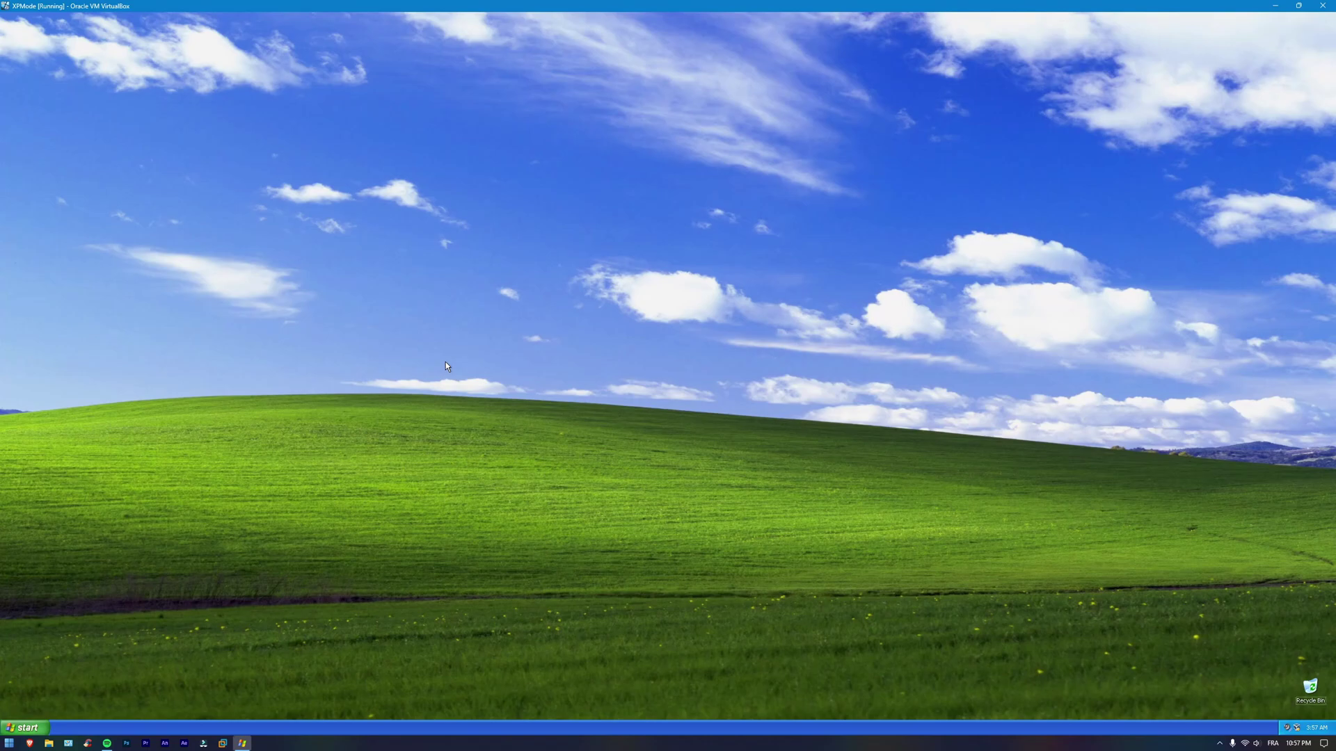
Step: Switch the virtual machine to seamless mode and open XP's Windows Task Manager on the host desktop
{"action": "key", "text": "ctrl+alt+l"}
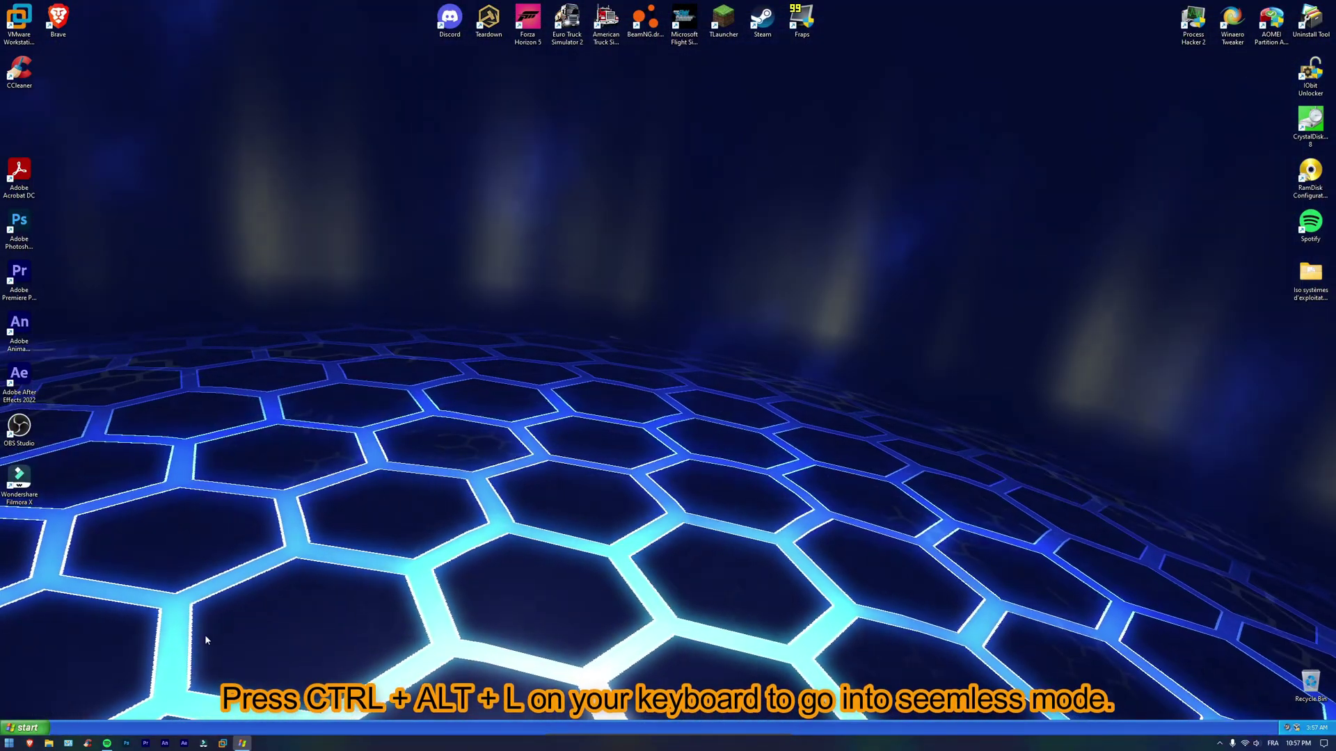
{"action": "right_click", "coordinate": [658, 727]}
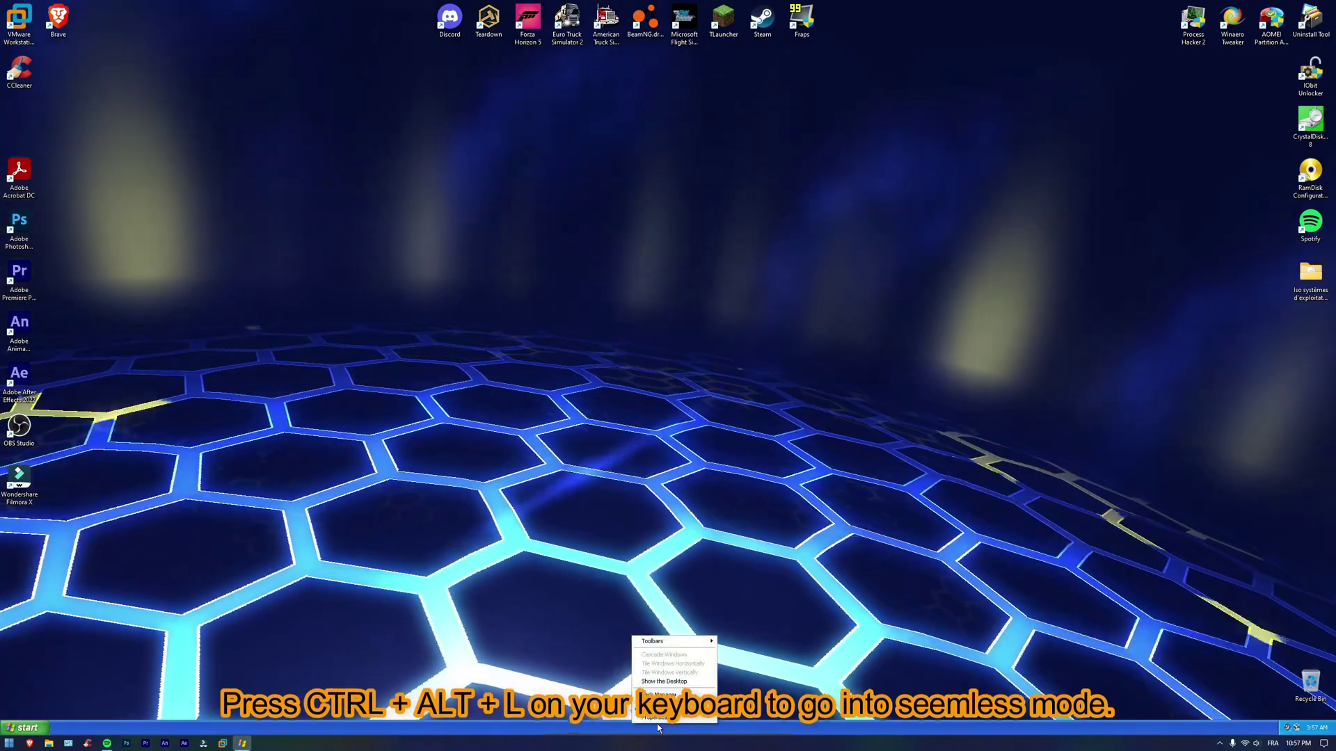
{"action": "left_click", "coordinate": [658, 694]}
{"action": "left_click", "coordinate": [103, 26]}
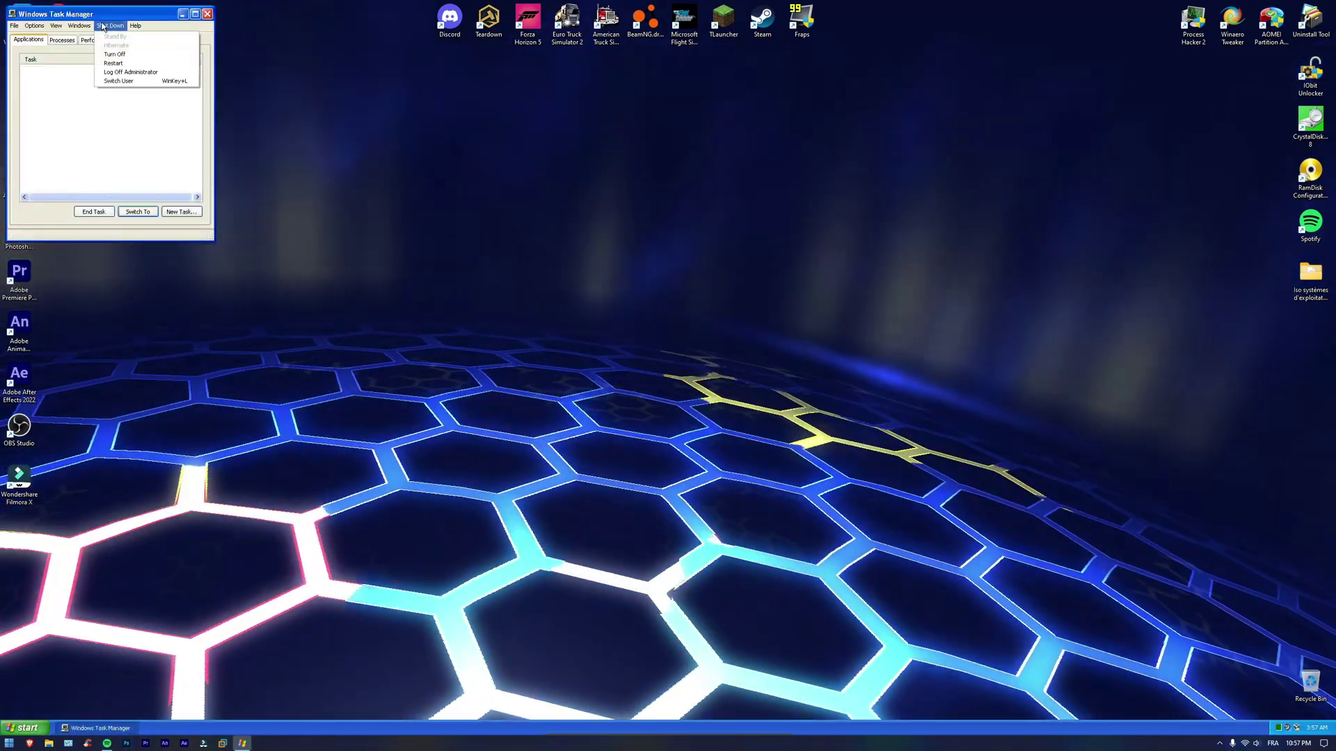
Step: Arrange XP's Task Manager beside the host's Control Panel, leaving both as floating windows
{"action": "left_click_drag", "start_coordinate": [98, 15], "coordinate": [604, 320]}
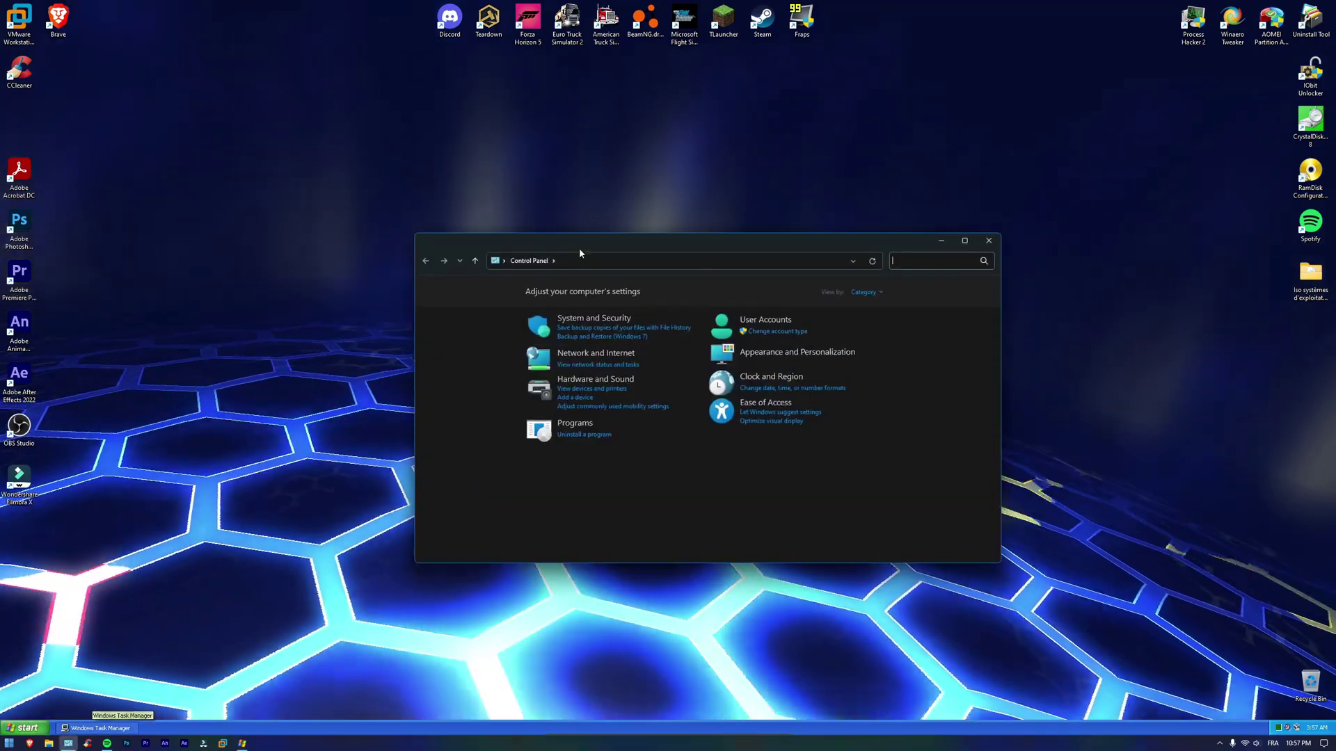
{"action": "left_click_drag", "start_coordinate": [578, 247], "coordinate": [906, 226]}
{"action": "left_click_drag", "start_coordinate": [642, 309], "coordinate": [351, 246]}
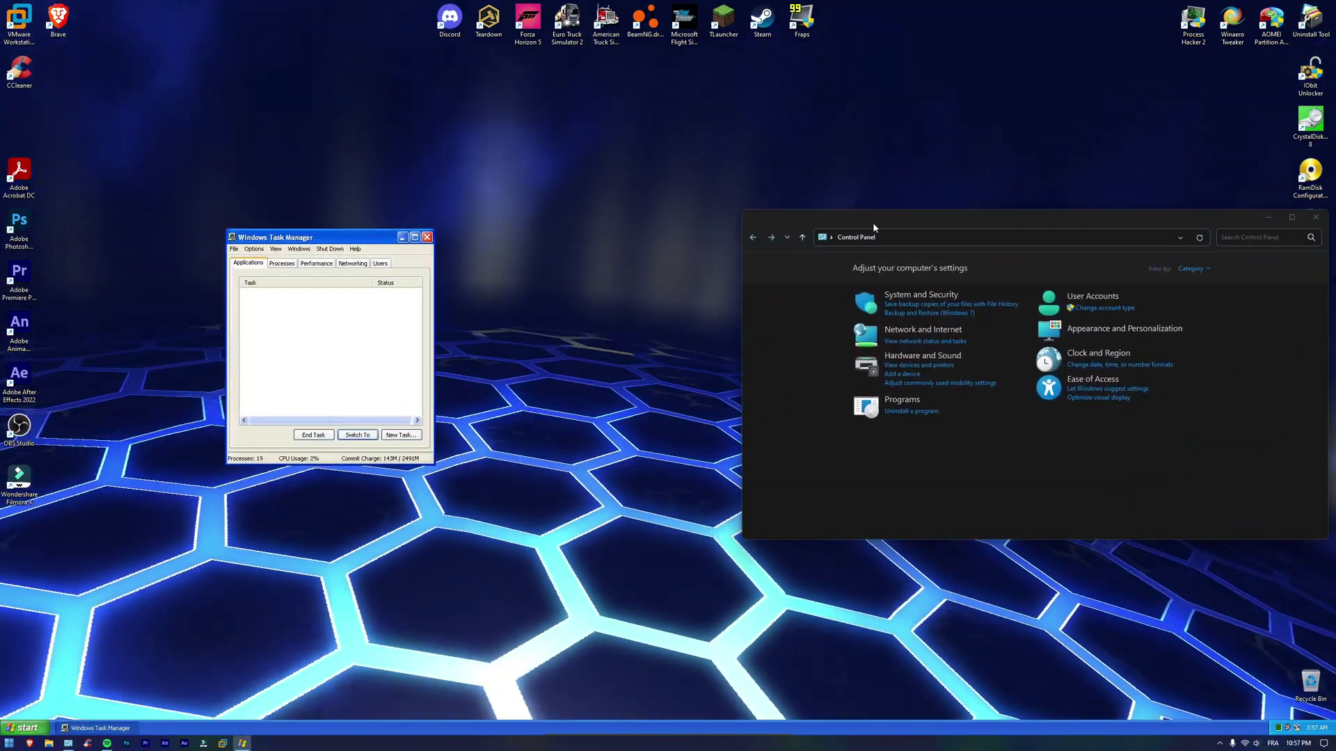
{"action": "left_click_drag", "start_coordinate": [874, 226], "coordinate": [704, 224]}
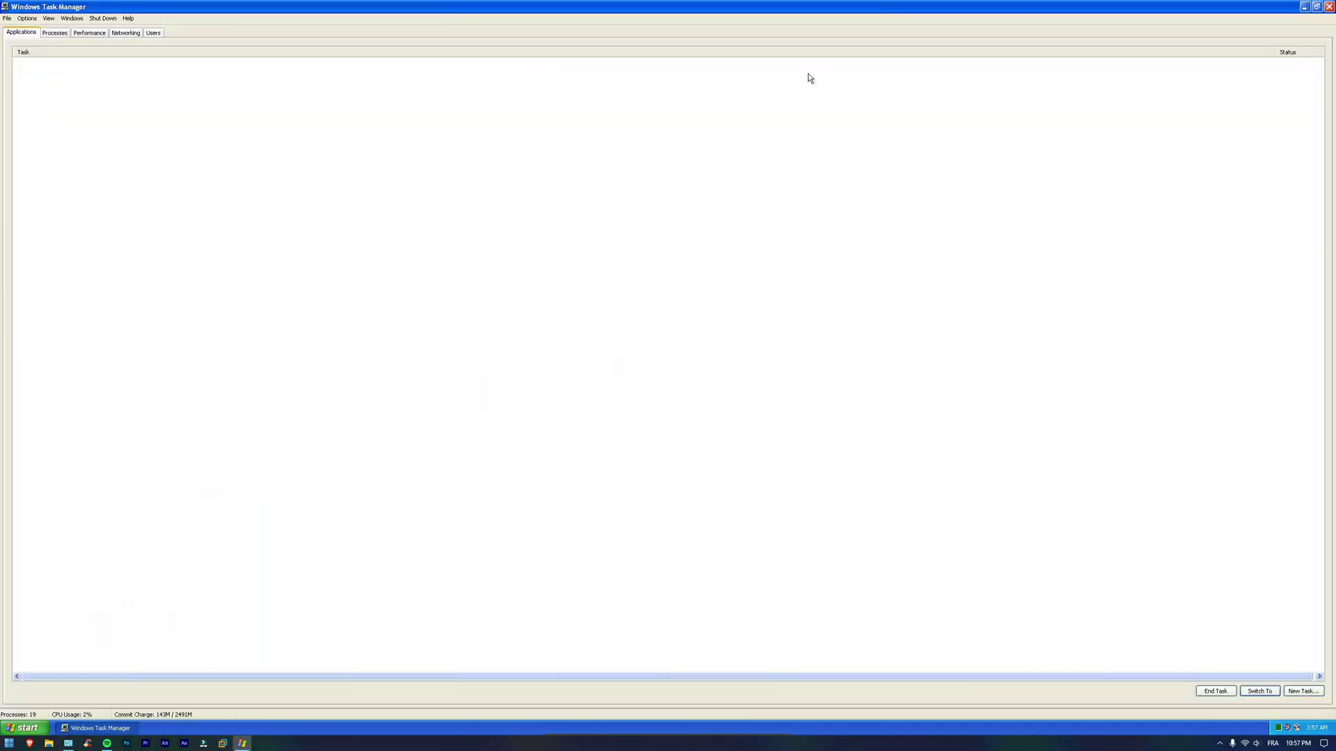
{"action": "left_click", "coordinate": [1316, 7]}
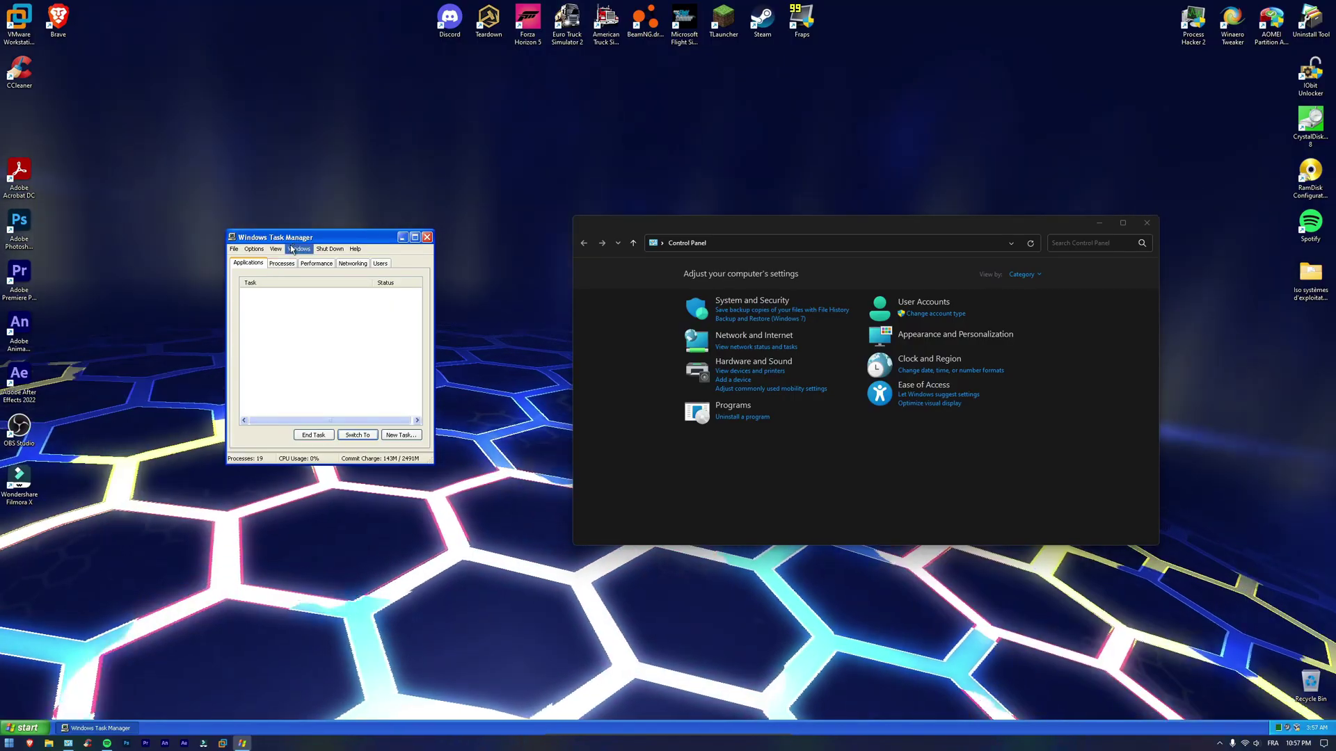
{"action": "mouse_move", "coordinate": [299, 228]}
{"action": "left_mouse_down"}
{"action": "mouse_move", "coordinate": [418, 229]}
{"action": "mouse_move", "coordinate": [299, 235]}
{"action": "left_mouse_up"}
Step: View the running processes in XP's Task Manager, return to the application list and move the window closer to the Control Panel
{"action": "left_click", "coordinate": [283, 252]}
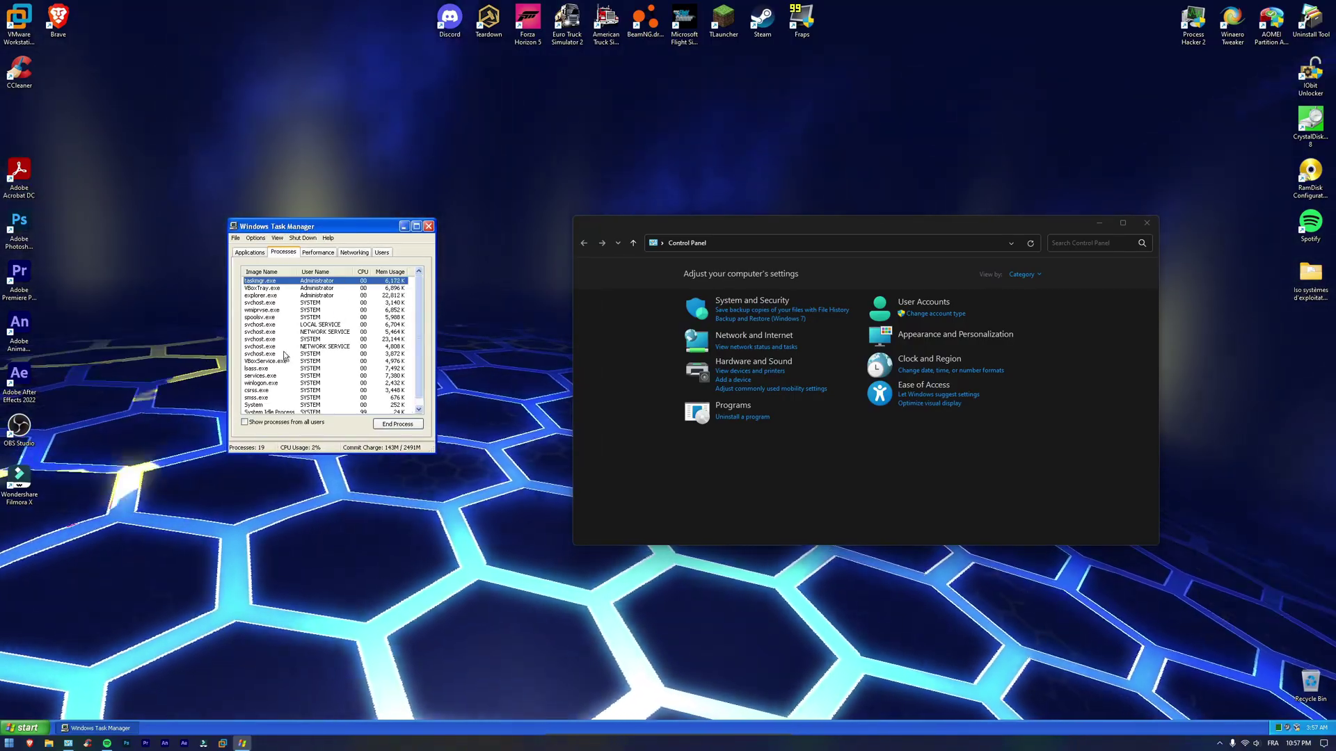
{"action": "left_click", "coordinate": [248, 254]}
{"action": "left_click_drag", "start_coordinate": [278, 226], "coordinate": [392, 240]}
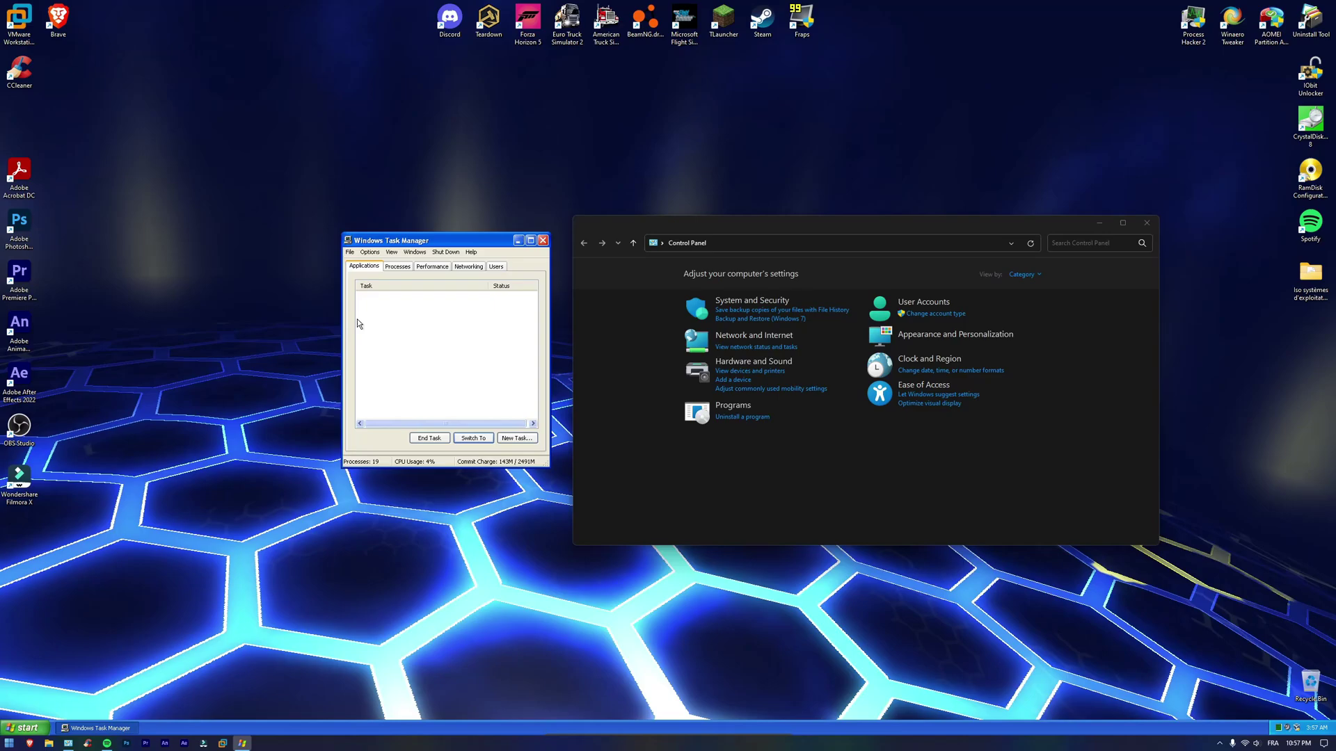
Step: Start the non-animated Windows XP Tour and open its Start Here section on Windows XP basics
{"action": "key", "text": "super"}
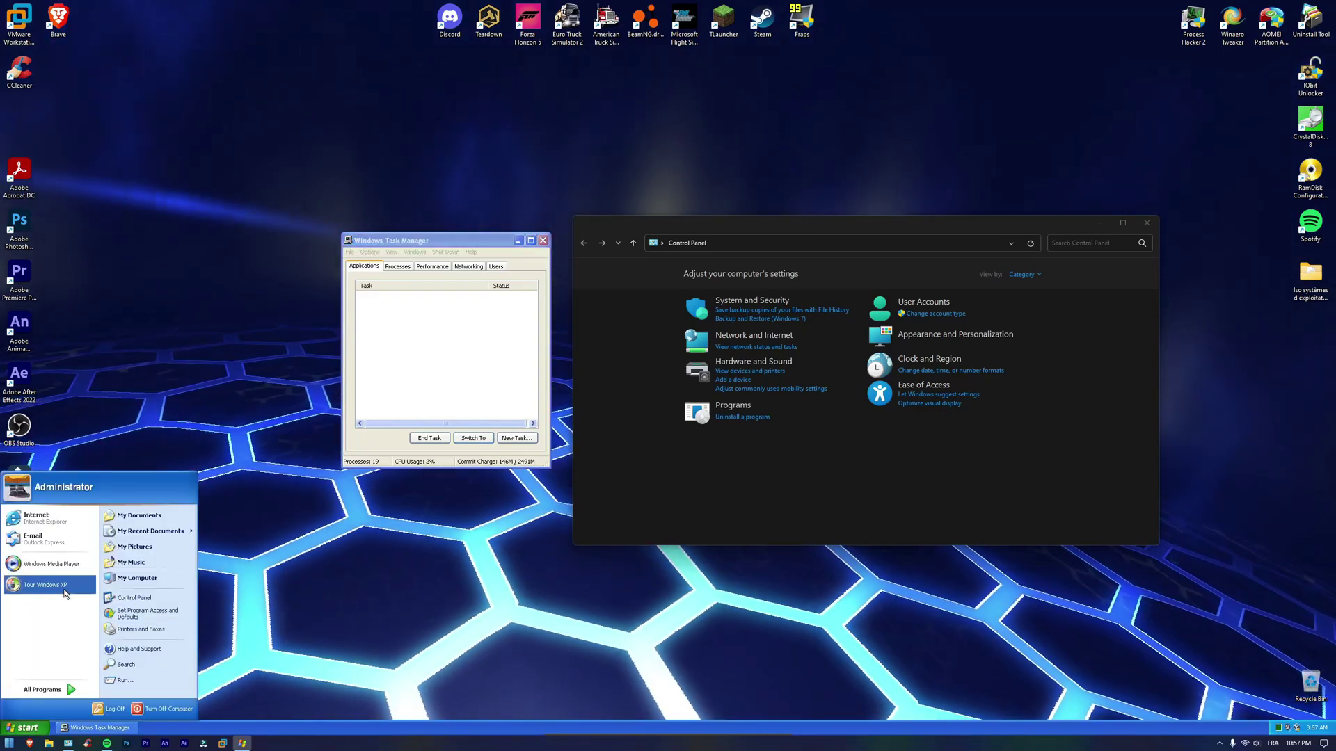
{"action": "left_click", "coordinate": [44, 584]}
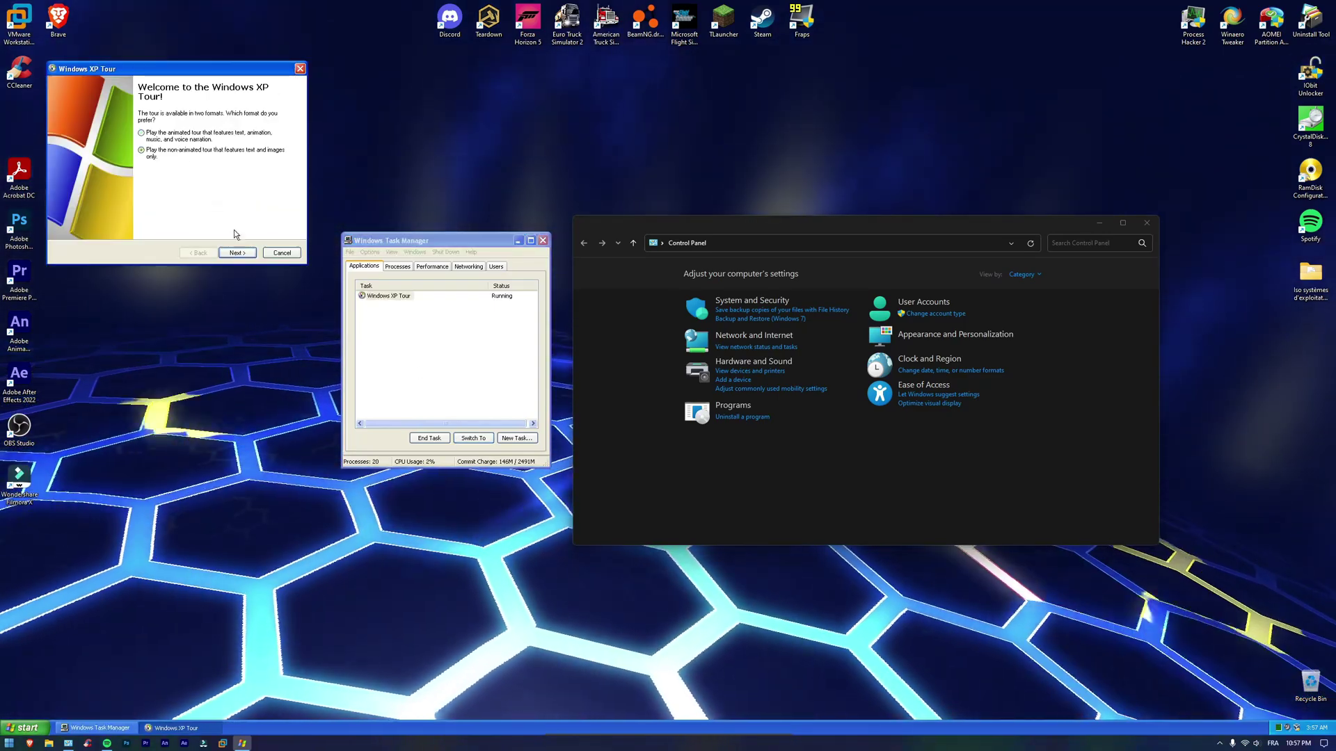
{"action": "left_click", "coordinate": [237, 253]}
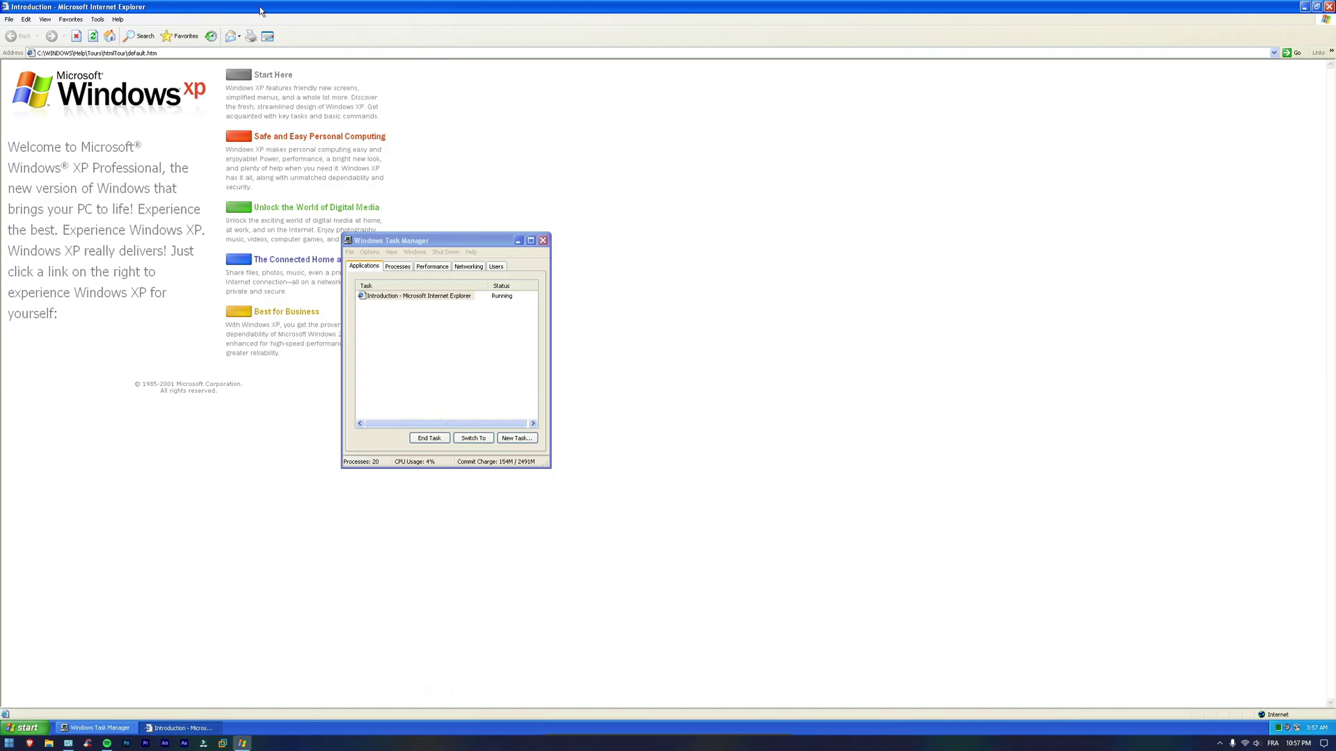
{"action": "left_click", "coordinate": [264, 76]}
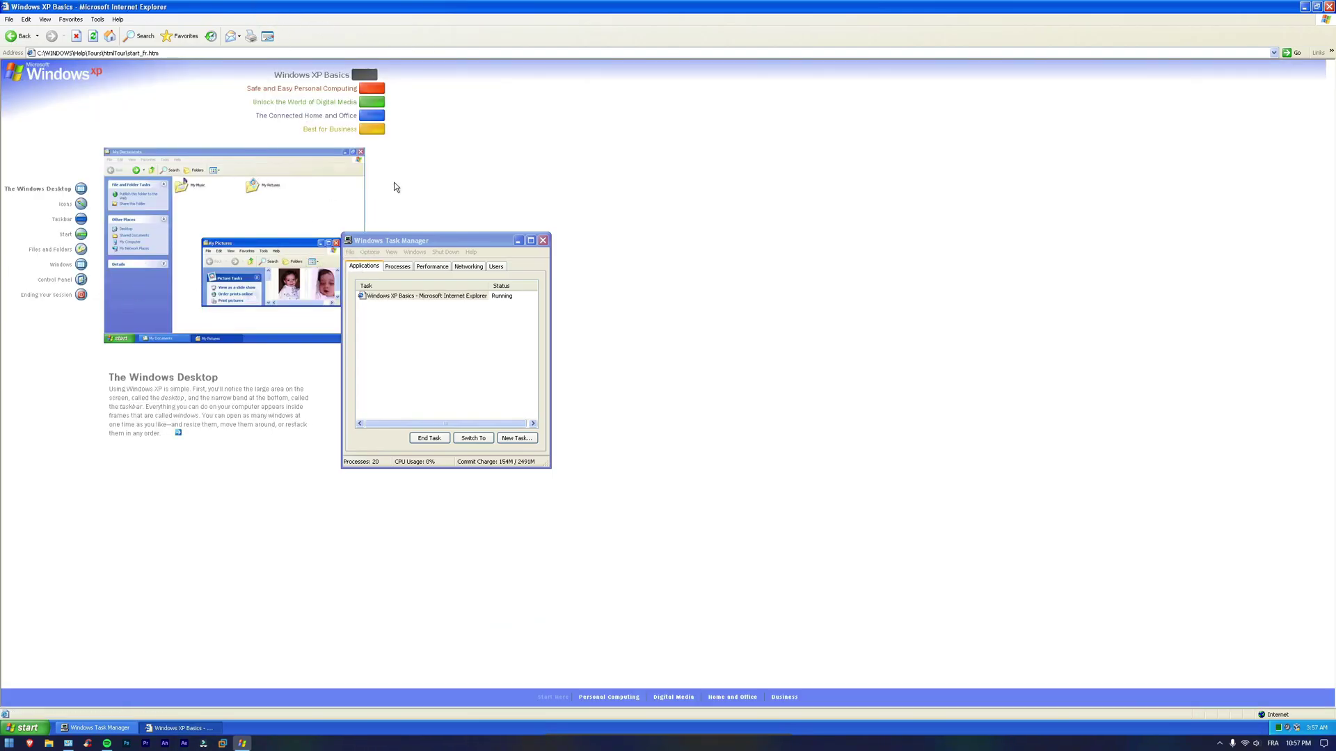
Step: Restore the tour's Internet Explorer window to a smaller size, reposition it on the host desktop and close Task Manager
{"action": "left_click", "coordinate": [1316, 8]}
{"action": "left_click_drag", "start_coordinate": [343, 10], "coordinate": [302, 186]}
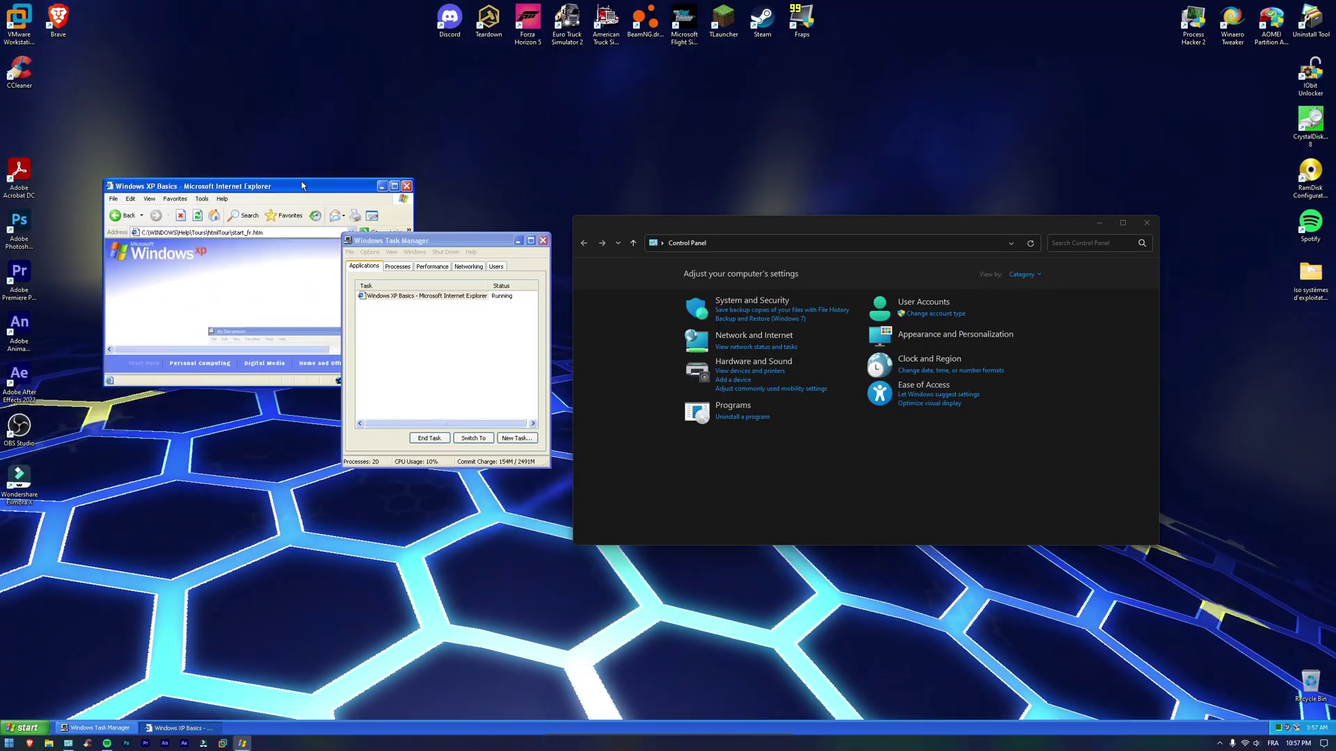
{"action": "left_click", "coordinate": [440, 210]}
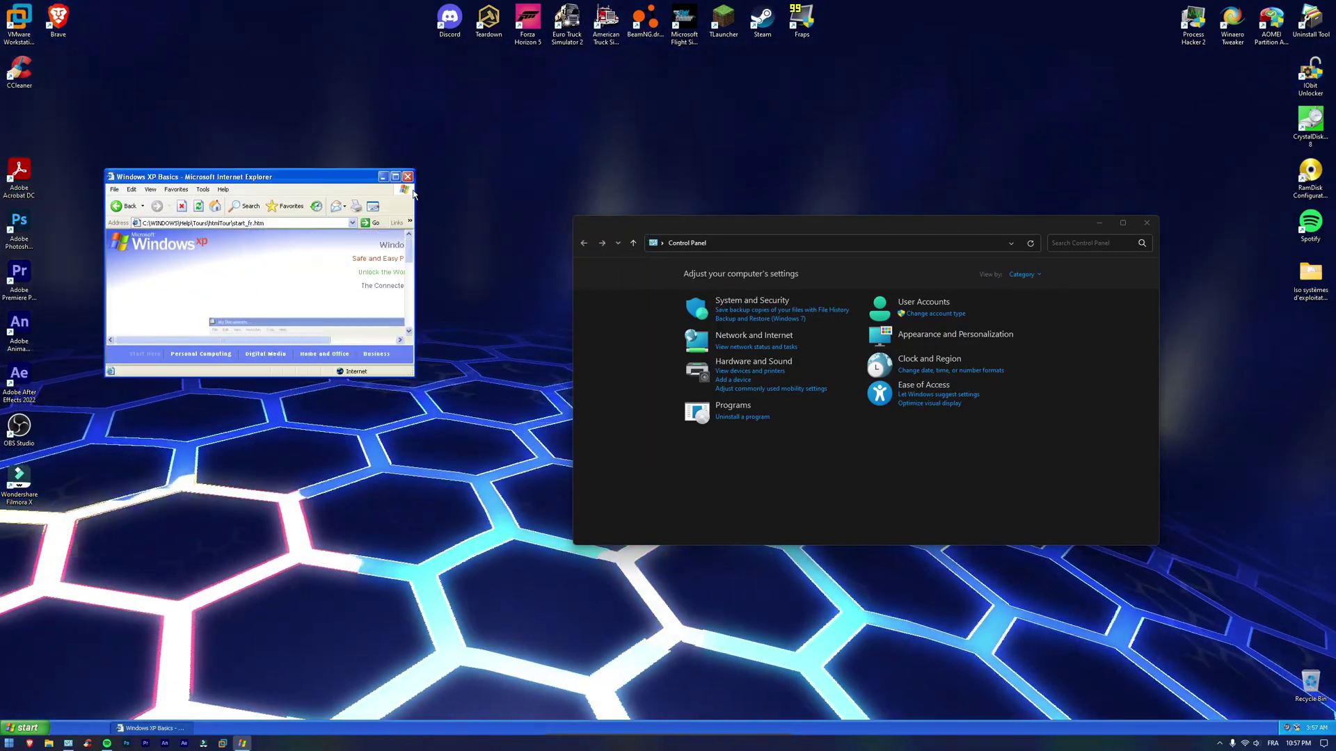
Step: Close the Windows XP tour and the host's Control Panel, and return the virtual machine from seamless to normal mode
{"action": "left_click", "coordinate": [408, 176]}
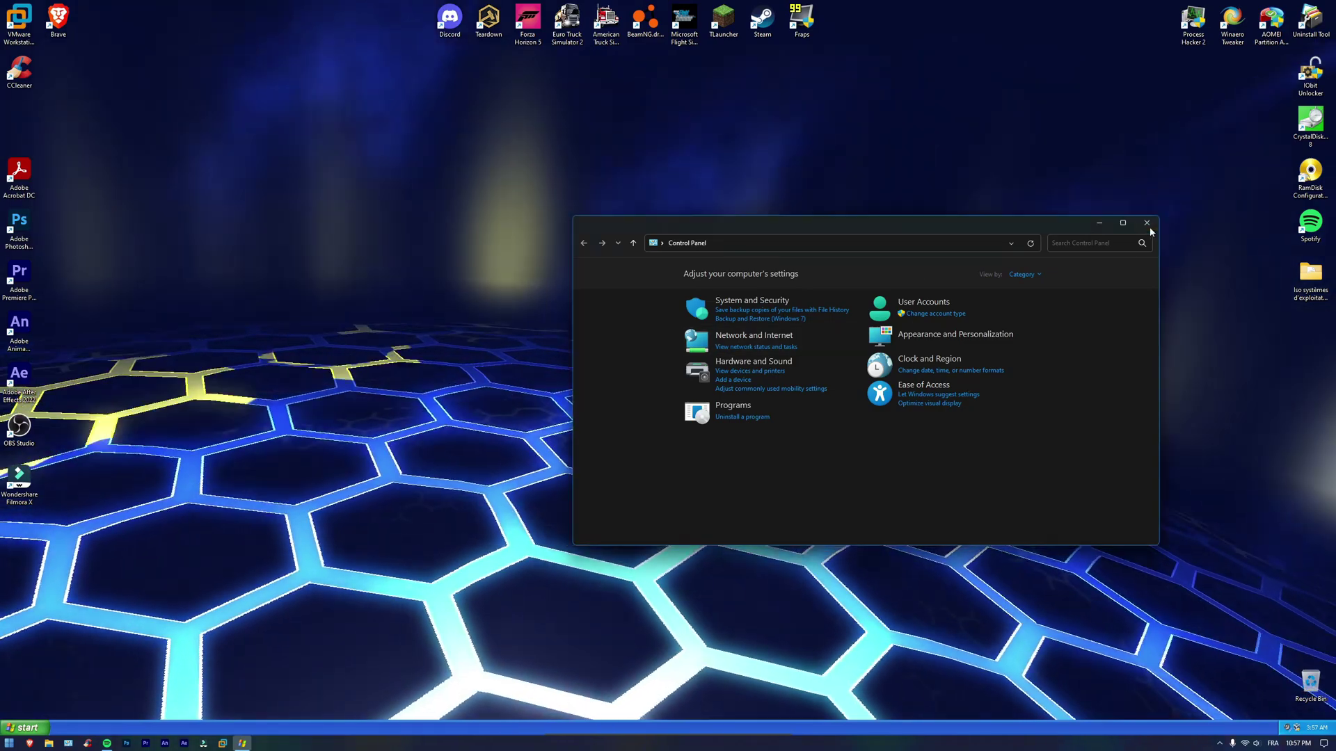
{"action": "left_click", "coordinate": [1146, 223]}
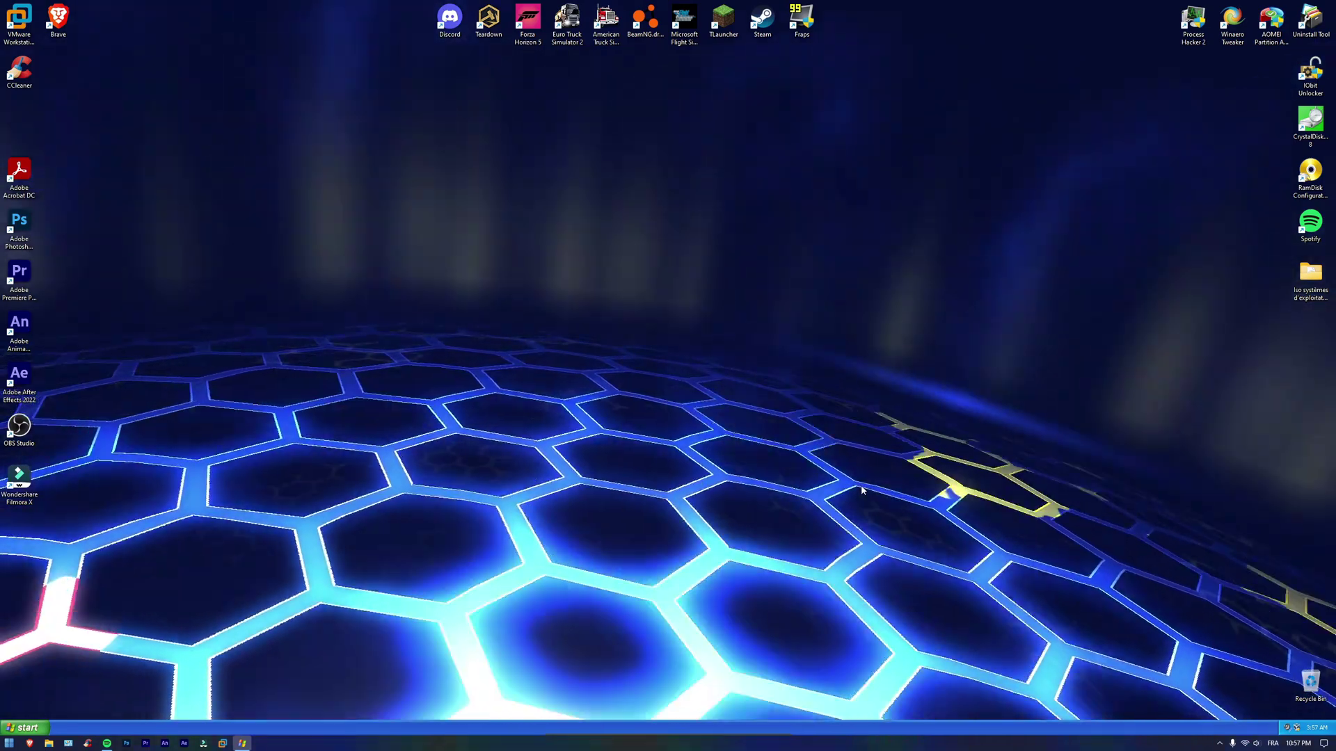
{"action": "key", "text": "ctrl+alt+l"}
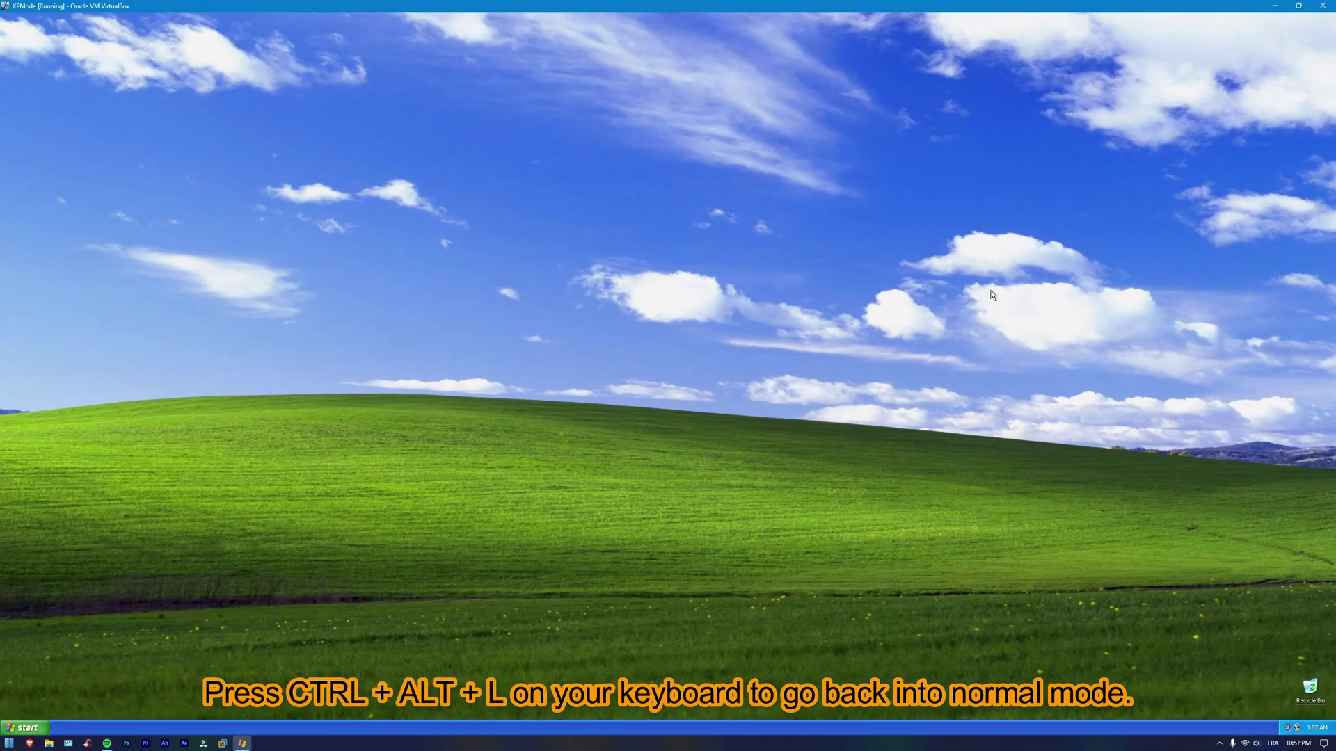
Step: Open XP's Display Properties, view the available themes without changing them and go to the desktop background settings
{"action": "right_click", "coordinate": [392, 431]}
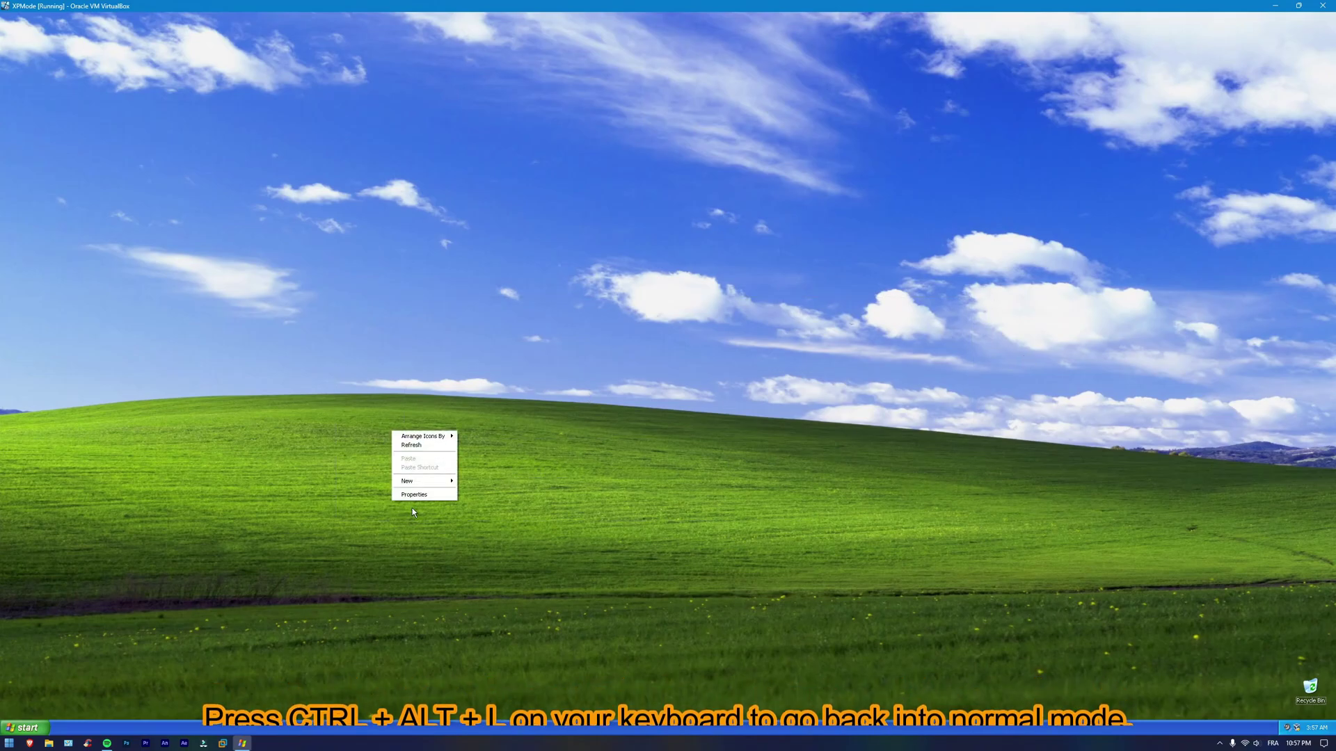
{"action": "left_click", "coordinate": [423, 494]}
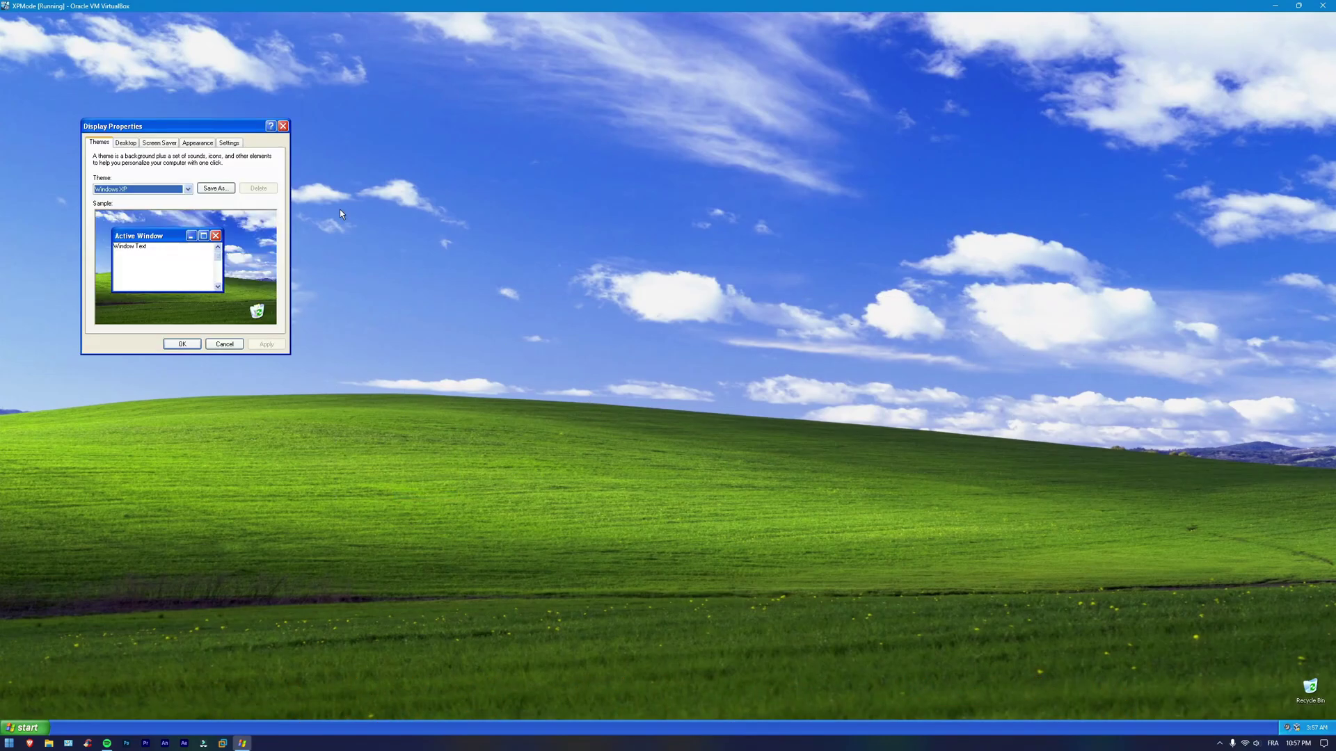
{"action": "left_click", "coordinate": [188, 186]}
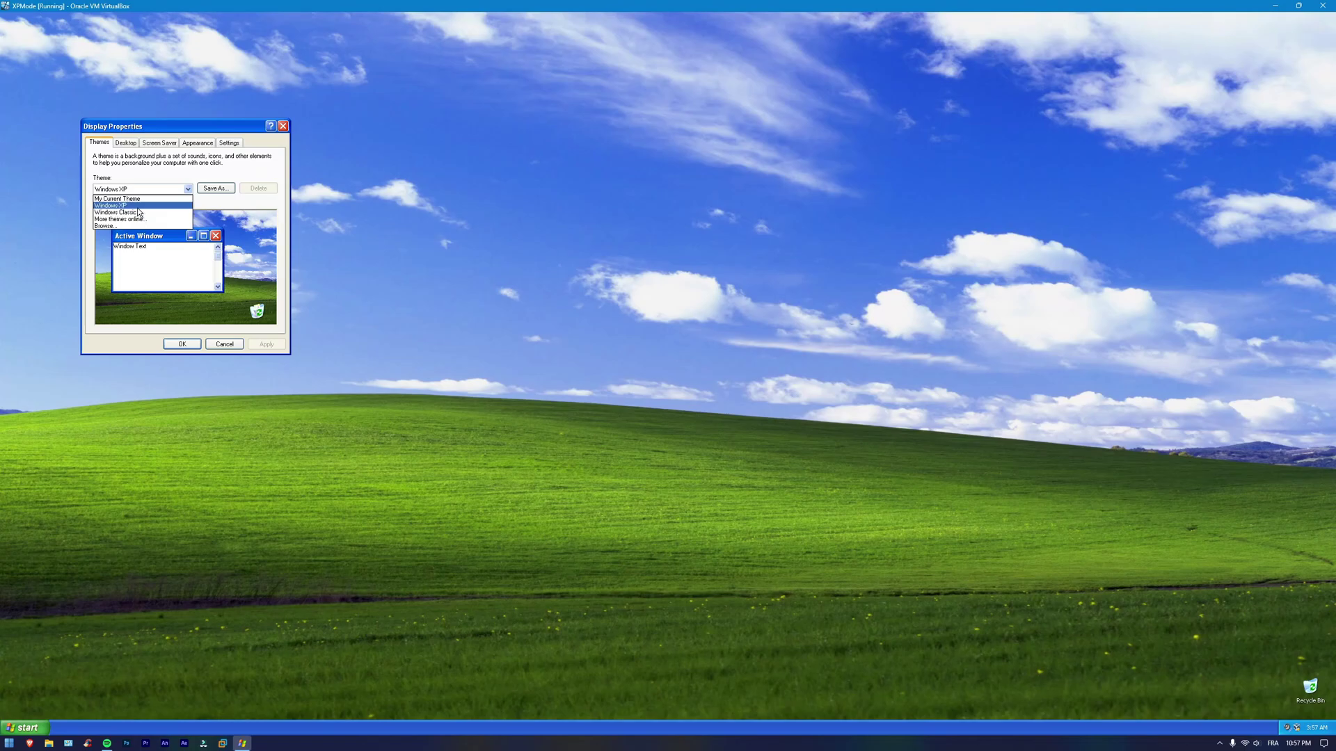
{"action": "left_click", "coordinate": [133, 148]}
{"action": "left_click", "coordinate": [134, 147]}
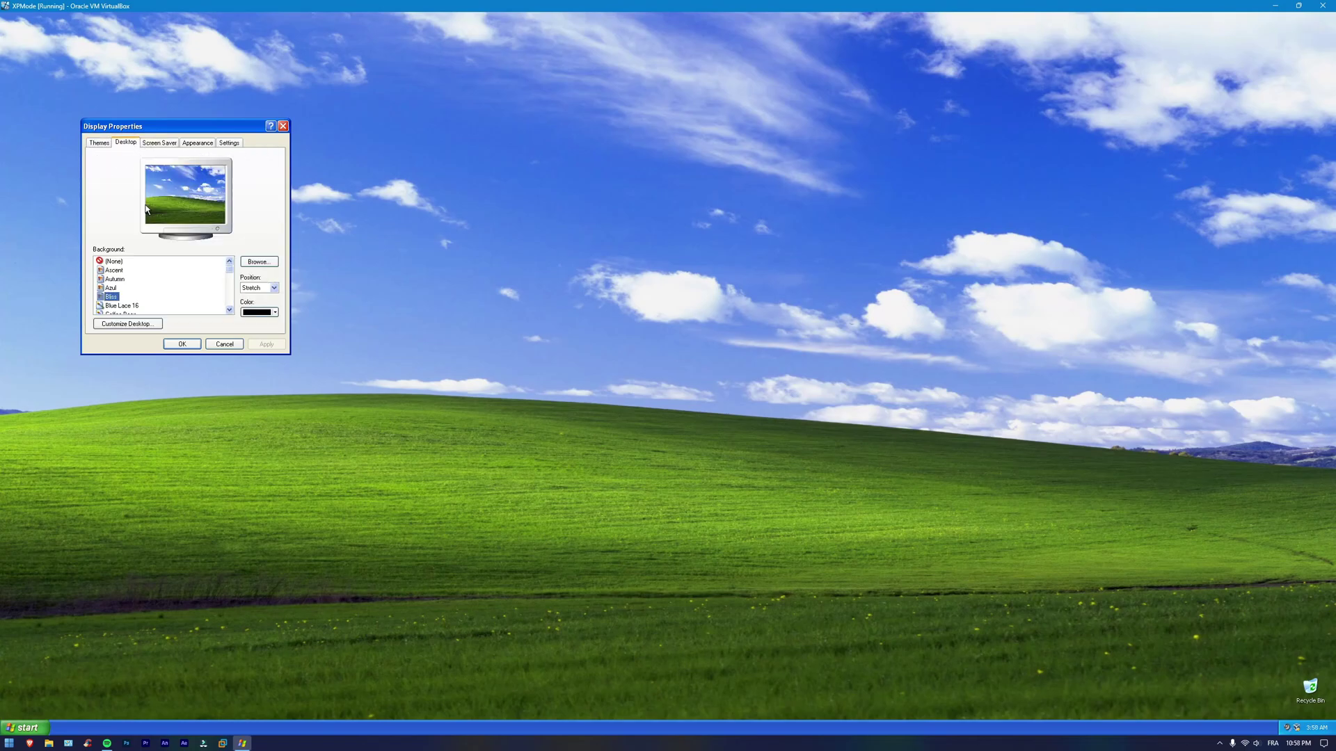
Step: Preview several desktop backgrounds, including Home, Greenstone, Gone Fishing and Friend, and select Follow
{"action": "left_click", "coordinate": [115, 279]}
{"action": "left_click", "coordinate": [113, 287]}
{"action": "scroll", "coordinate": [118, 299], "scroll_direction": "down", "scroll_amount": 3}
{"action": "left_click", "coordinate": [114, 296]}
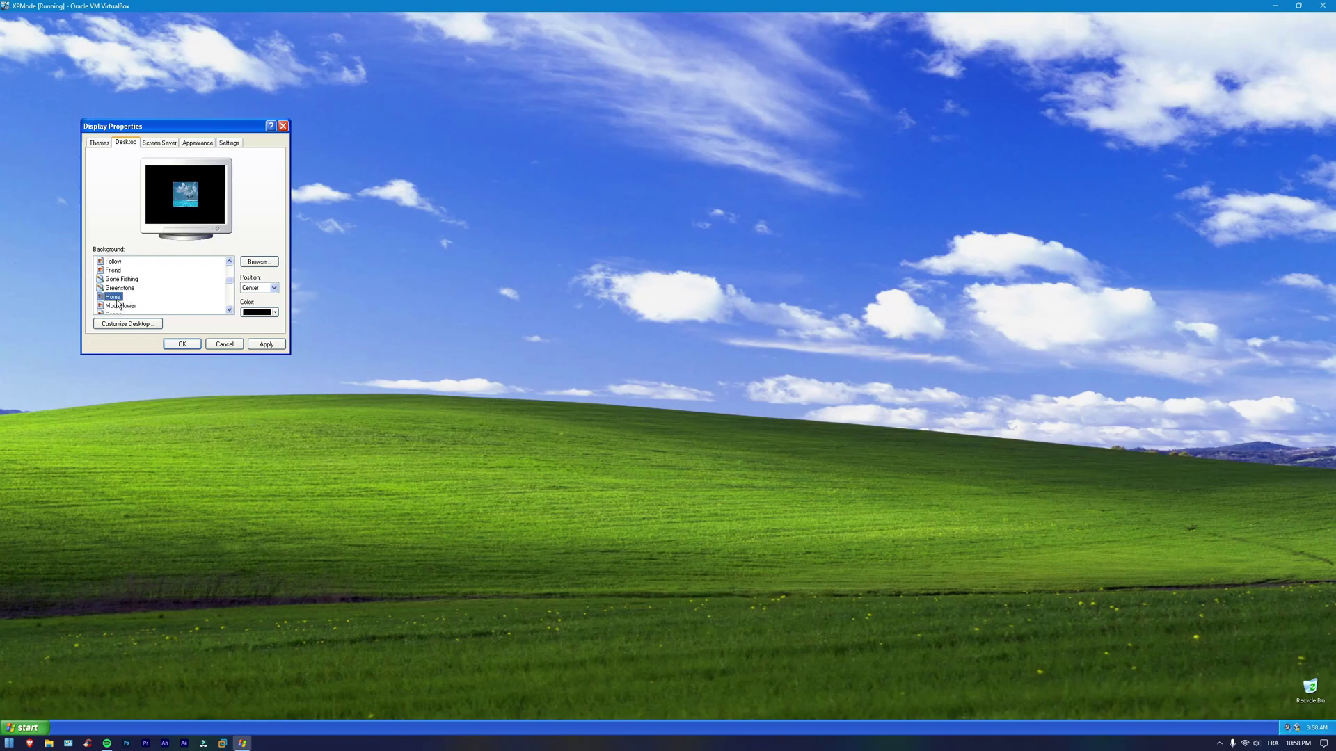
{"action": "left_click", "coordinate": [120, 288]}
{"action": "left_click", "coordinate": [120, 279]}
{"action": "left_click", "coordinate": [114, 271]}
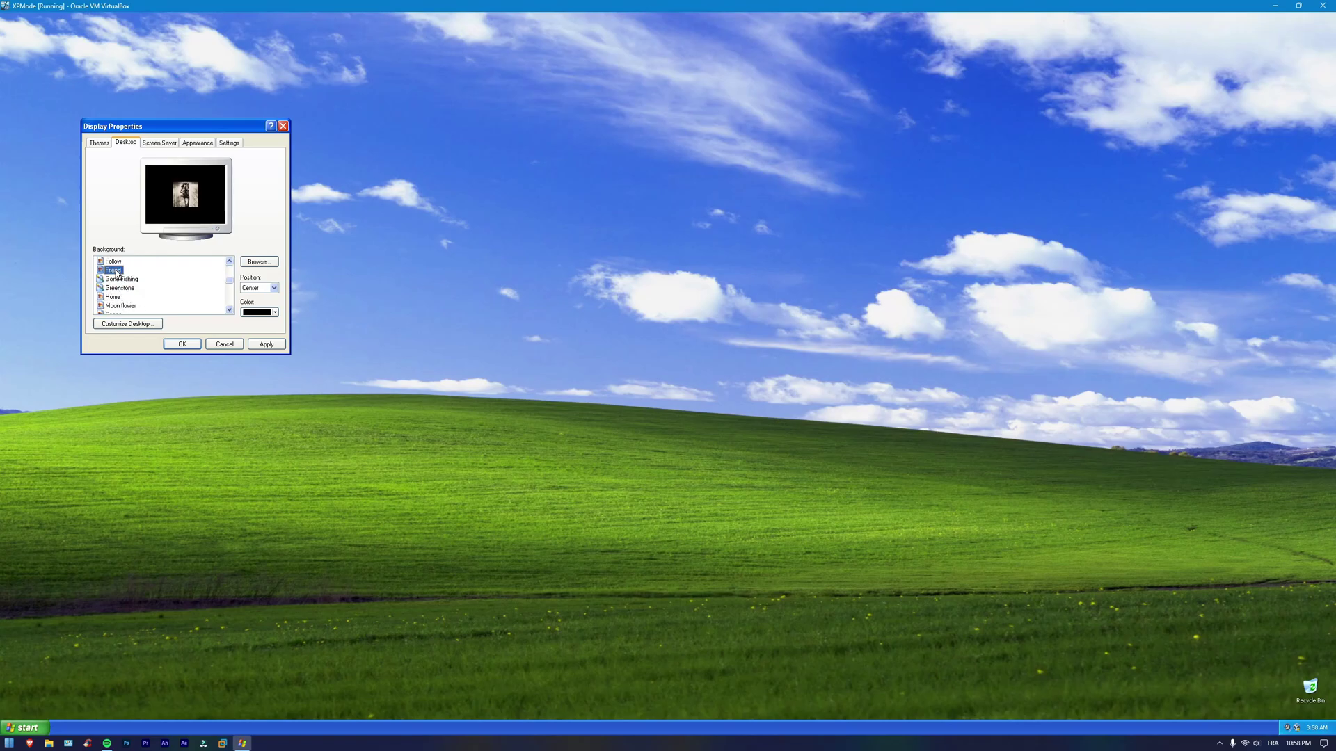
{"action": "left_click", "coordinate": [118, 279]}
{"action": "left_click", "coordinate": [108, 261]}
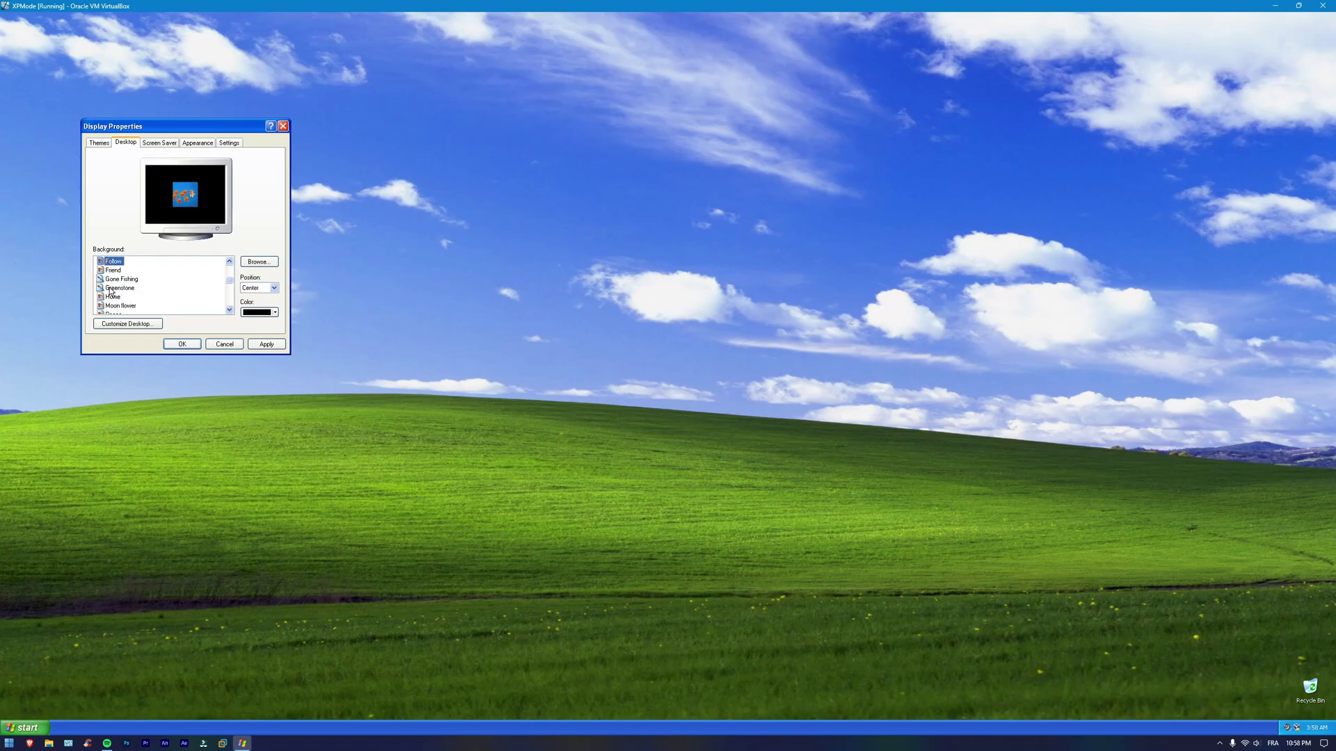
Step: Set the background's position to Stretch, apply the new wallpaper and close Display Properties
{"action": "left_click", "coordinate": [258, 289]}
{"action": "left_click", "coordinate": [258, 312]}
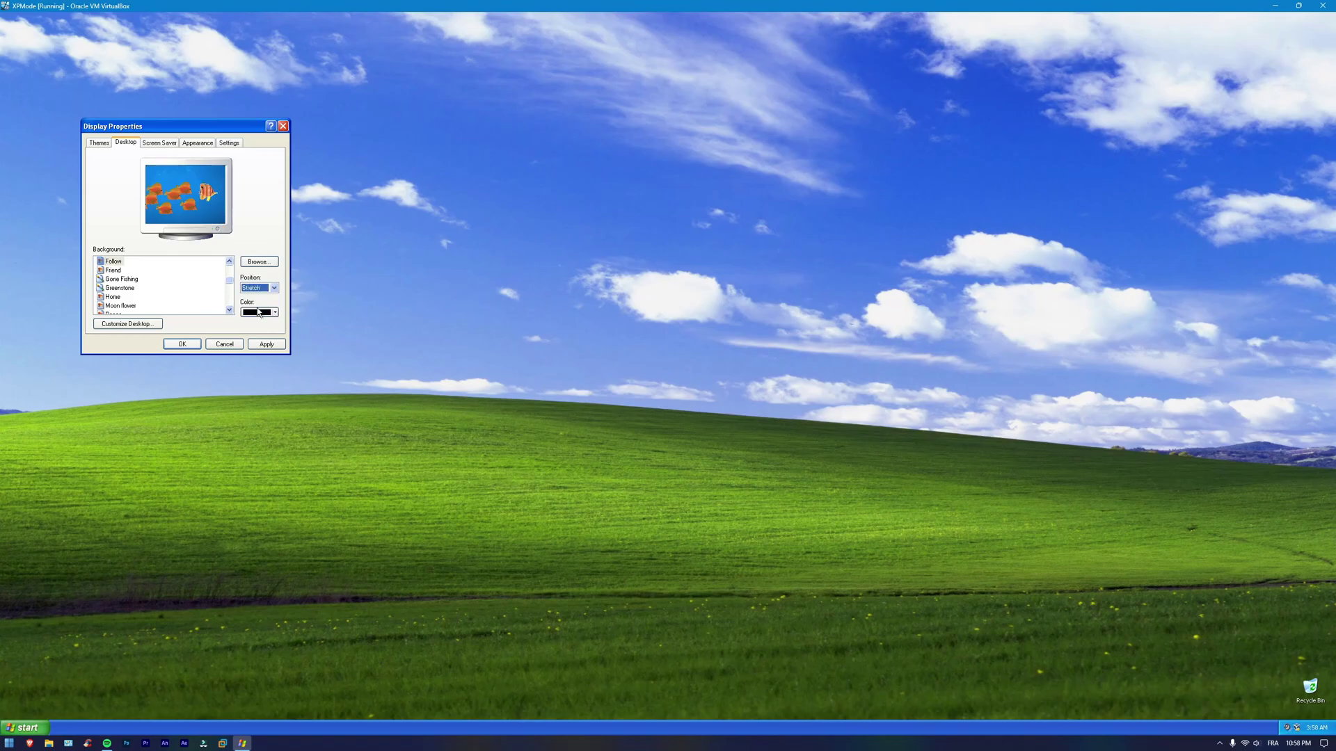
{"action": "left_click", "coordinate": [266, 344]}
{"action": "left_click", "coordinate": [182, 344]}
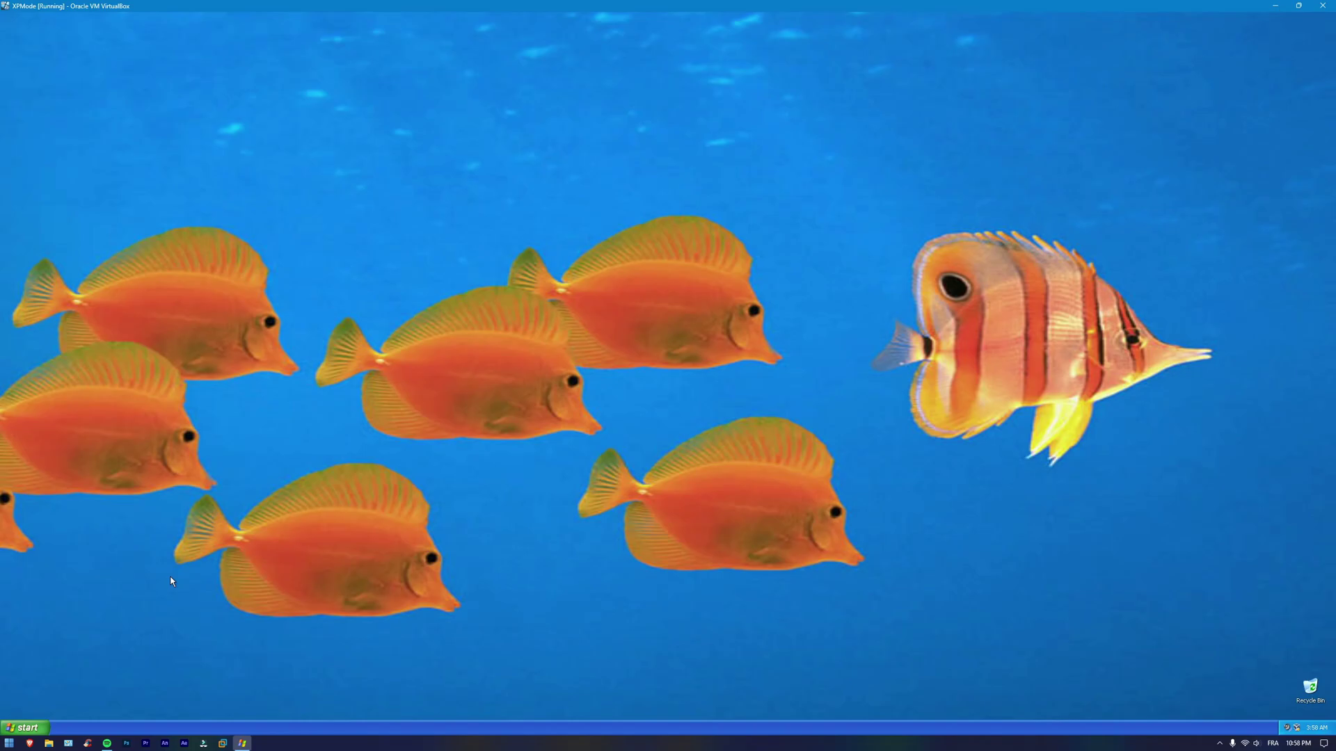
Step: Restart Windows XP inside the virtual machine
{"action": "left_click", "coordinate": [28, 727]}
{"action": "left_click", "coordinate": [129, 721]}
{"action": "left_click", "coordinate": [711, 272]}
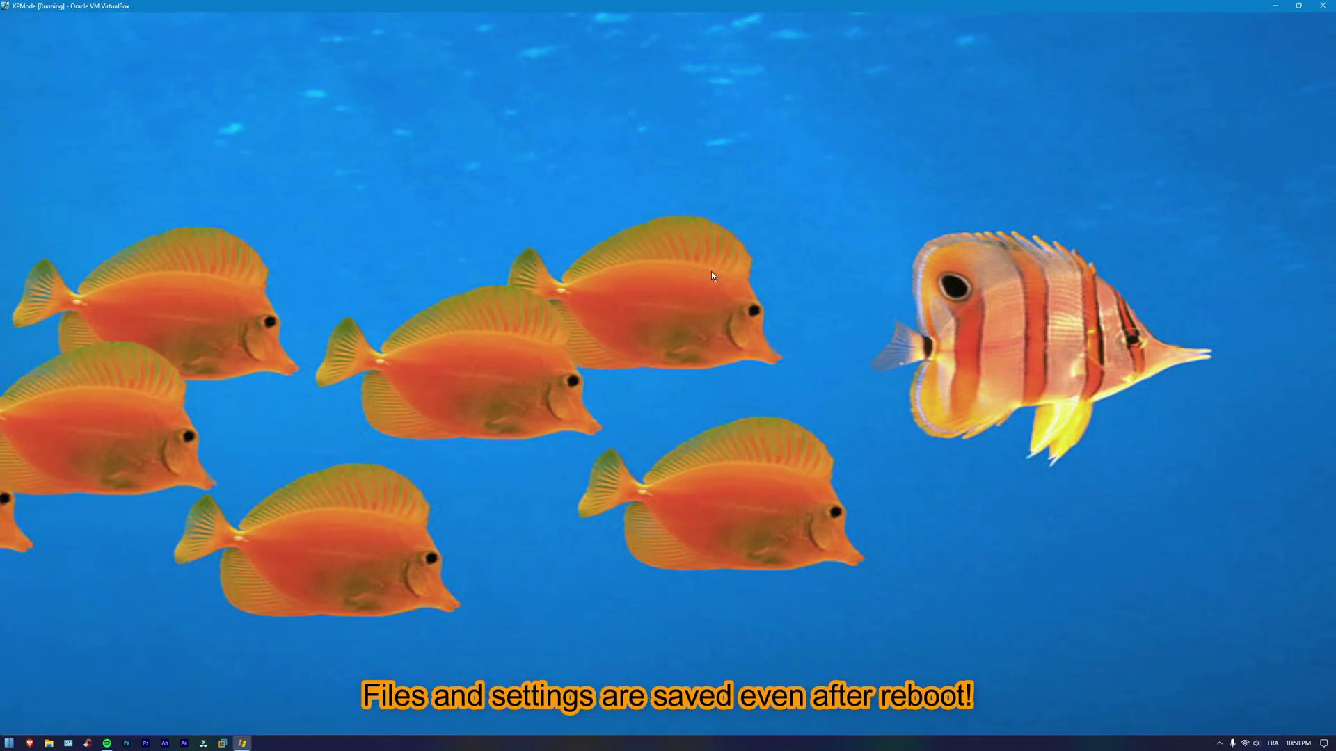